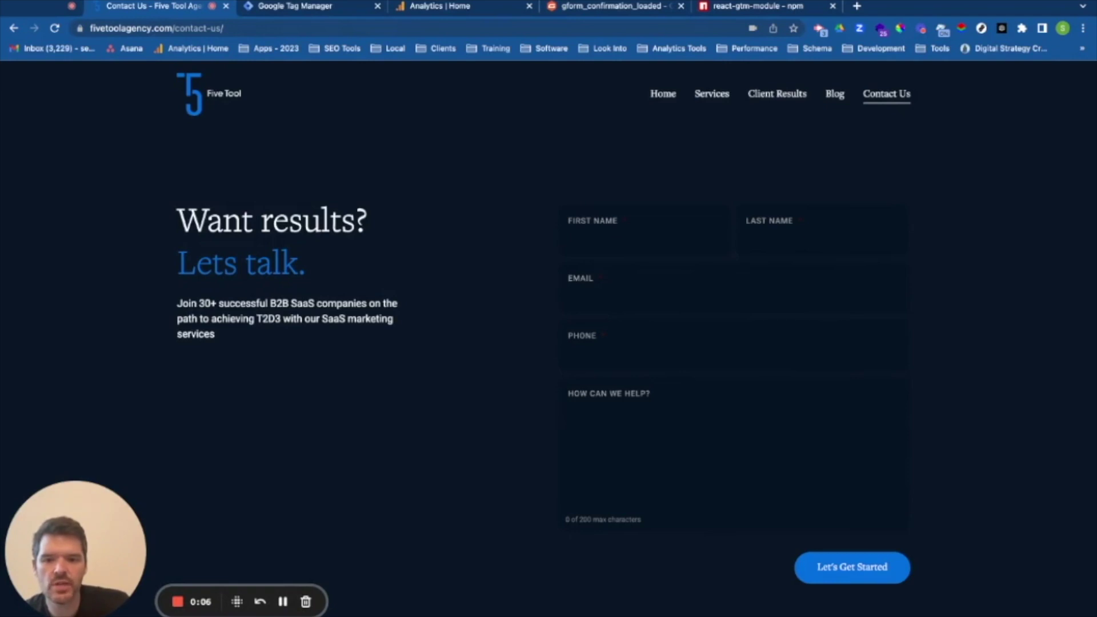
click(571, 239)
click(488, 233)
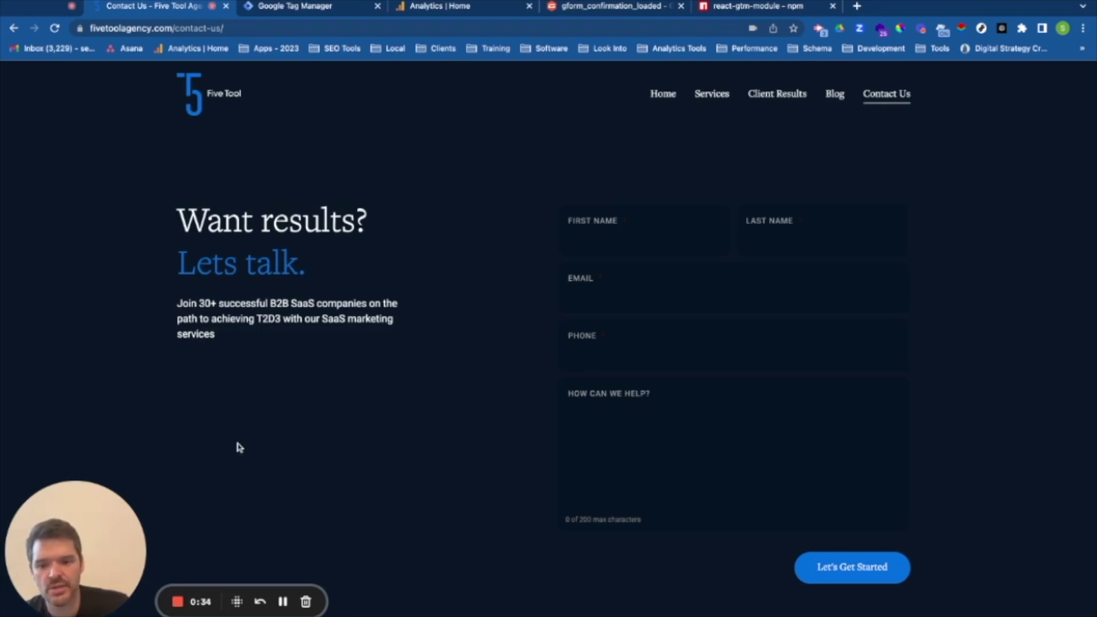
click(282, 600)
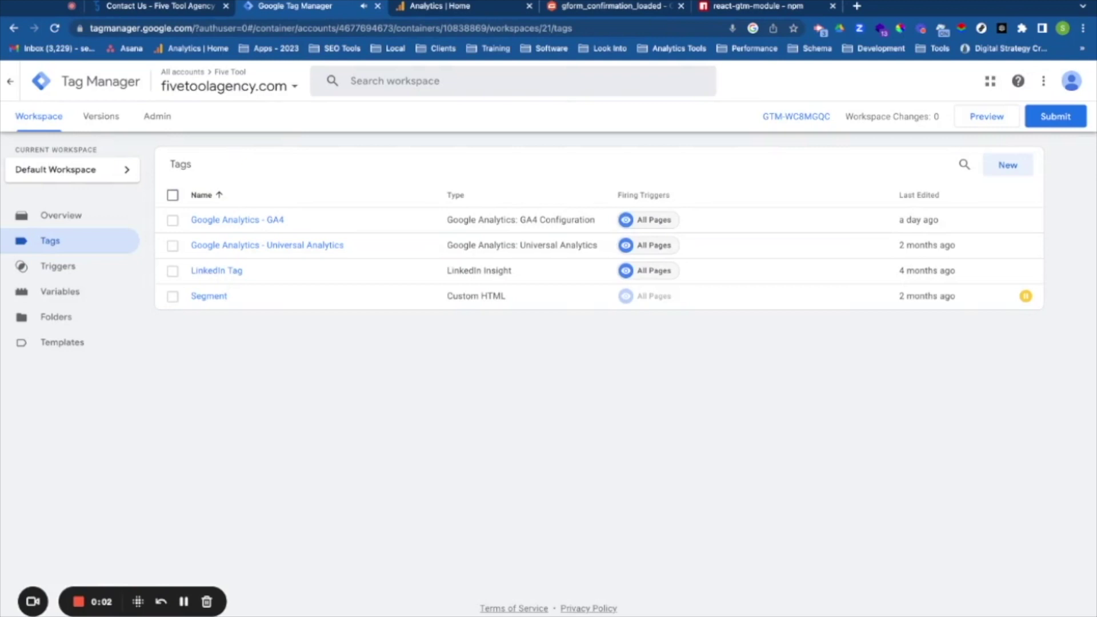
click(187, 9)
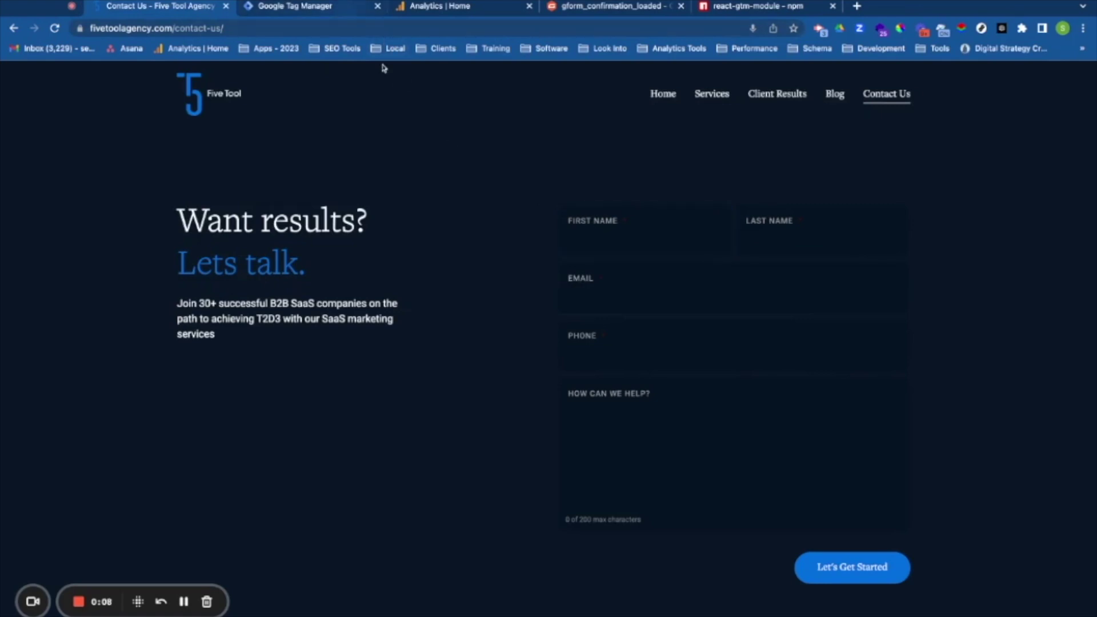
- Examine the usage, parameters and example scripts in the Gravity Forms documentation for gform_confirmation_loaded
click(585, 7)
scroll(394, 400, up, 15)
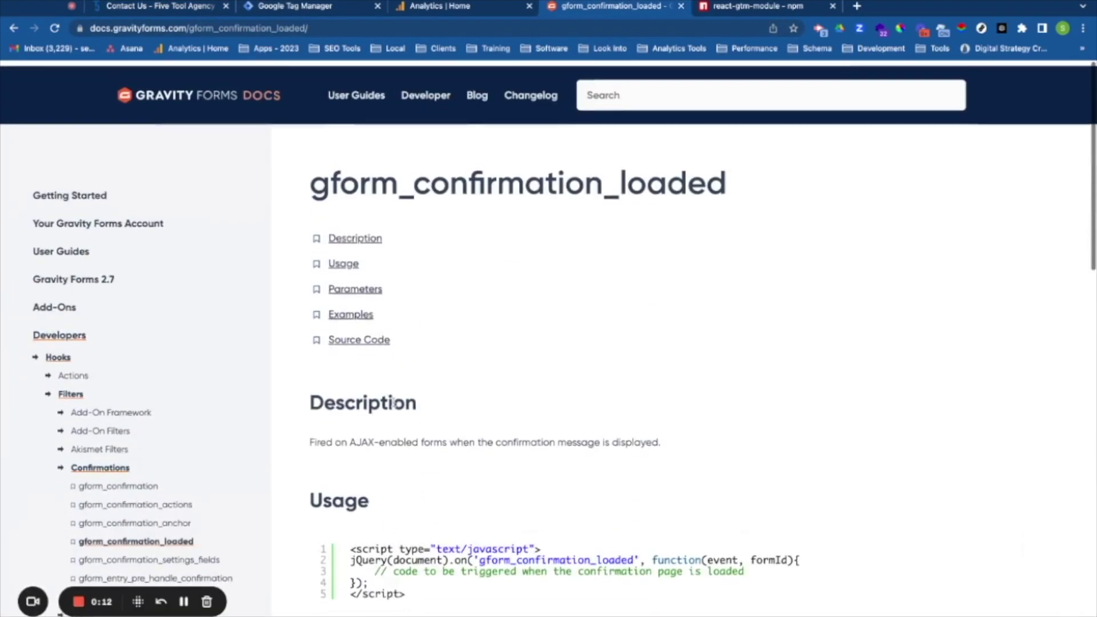
scroll(644, 354, down, 1)
scroll(644, 354, down, 8)
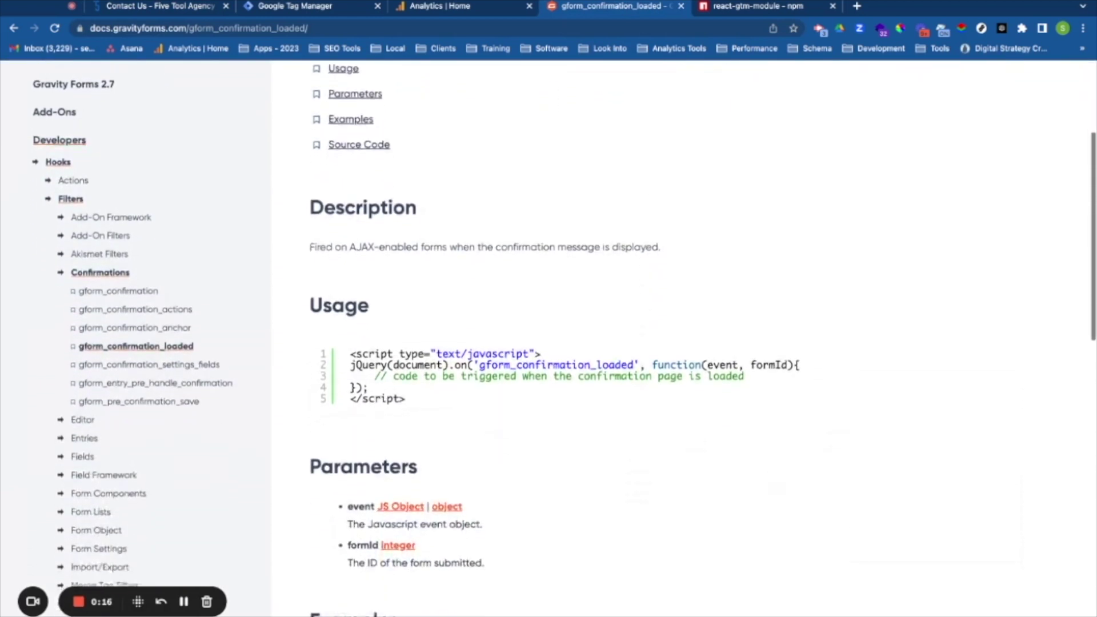
scroll(423, 479, down, 5)
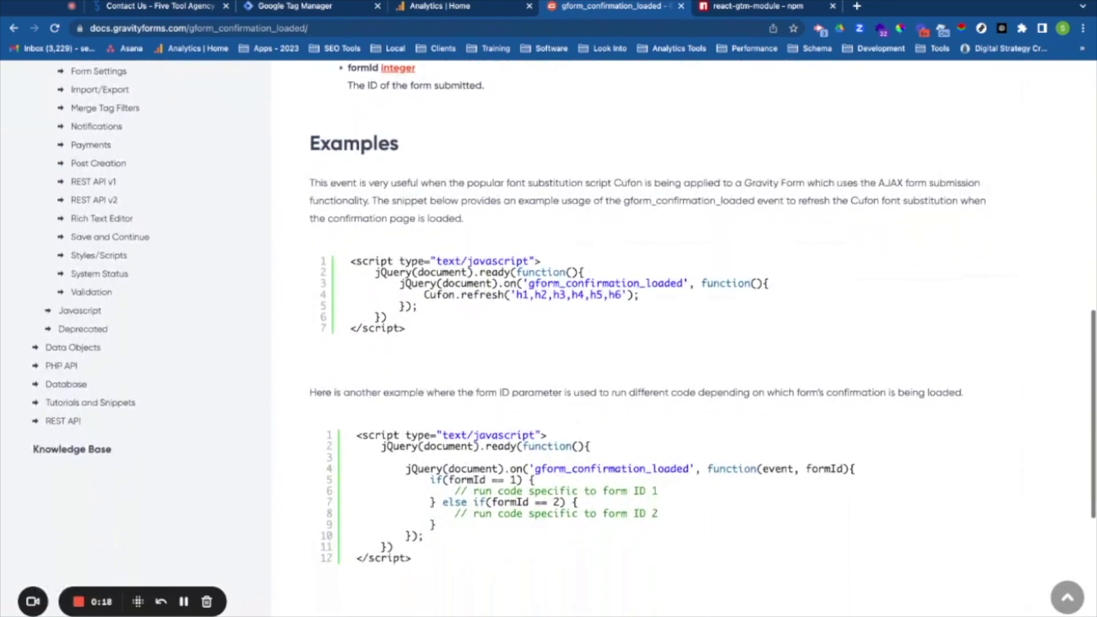
scroll(423, 528, down, 1)
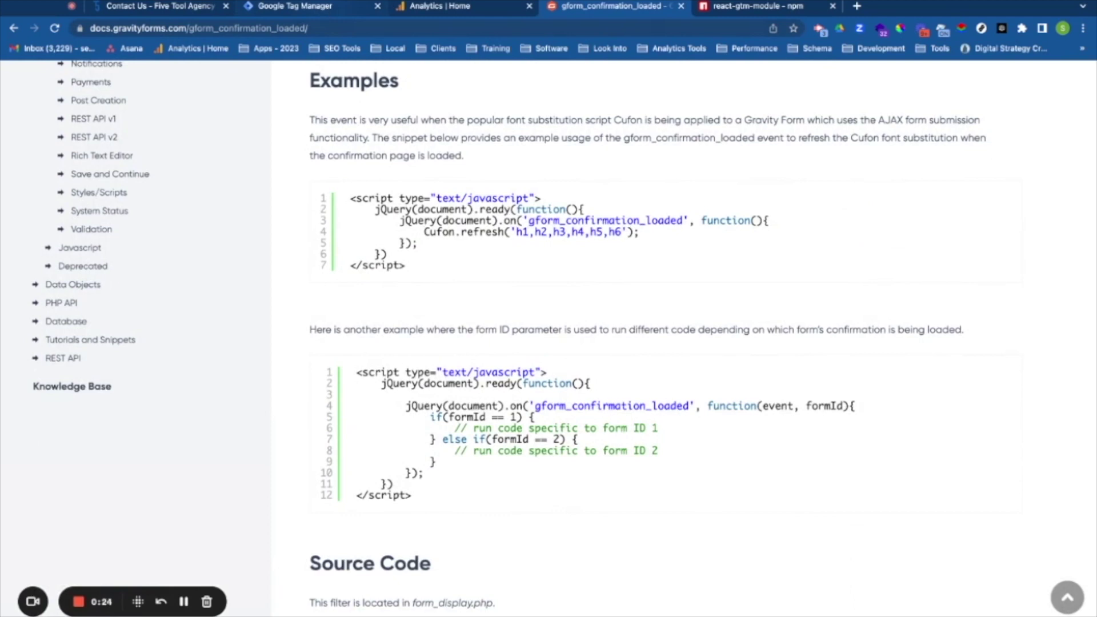
- Switch to Google Tag Manager and create a new tag named "Gravity Forms Submit Event Listener"
click(294, 6)
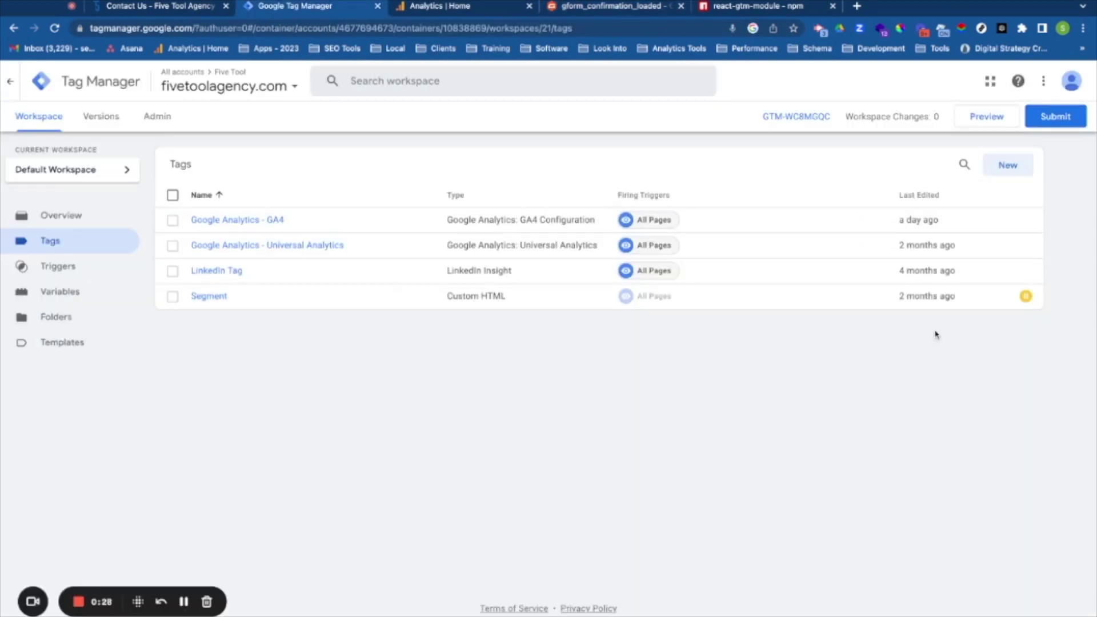
click(1005, 172)
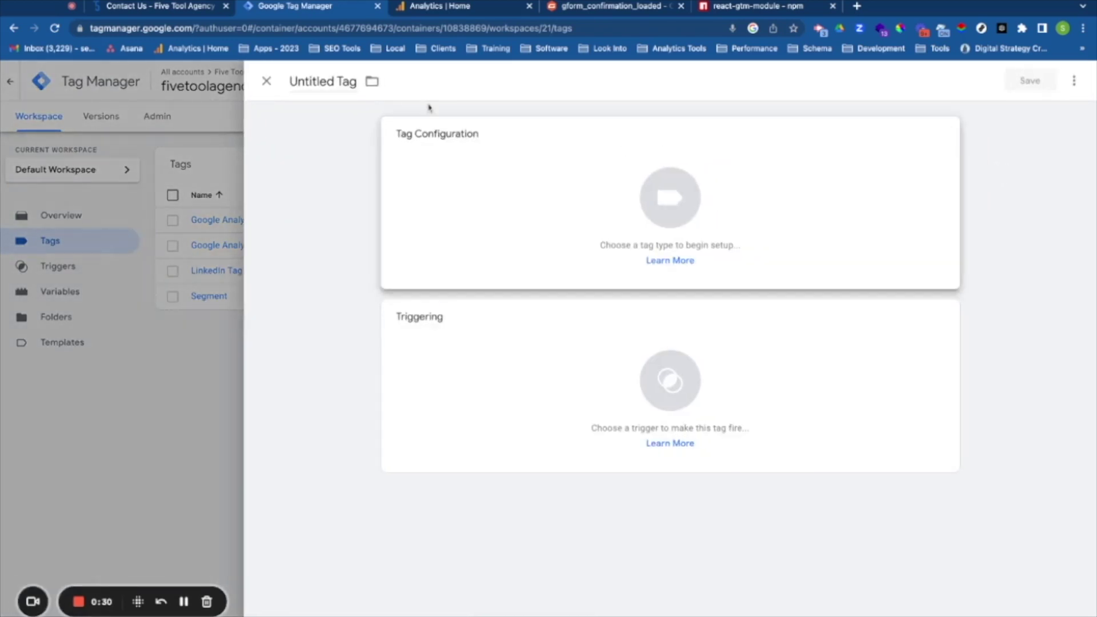
click(324, 82)
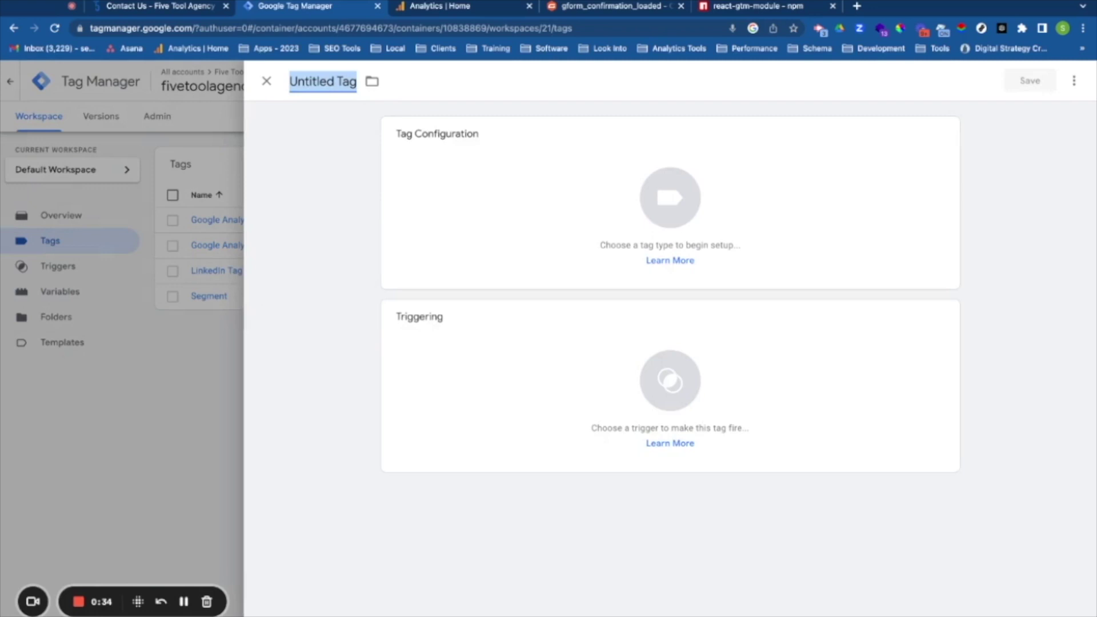
text(W)
key(BackSpace)
text(Grav)
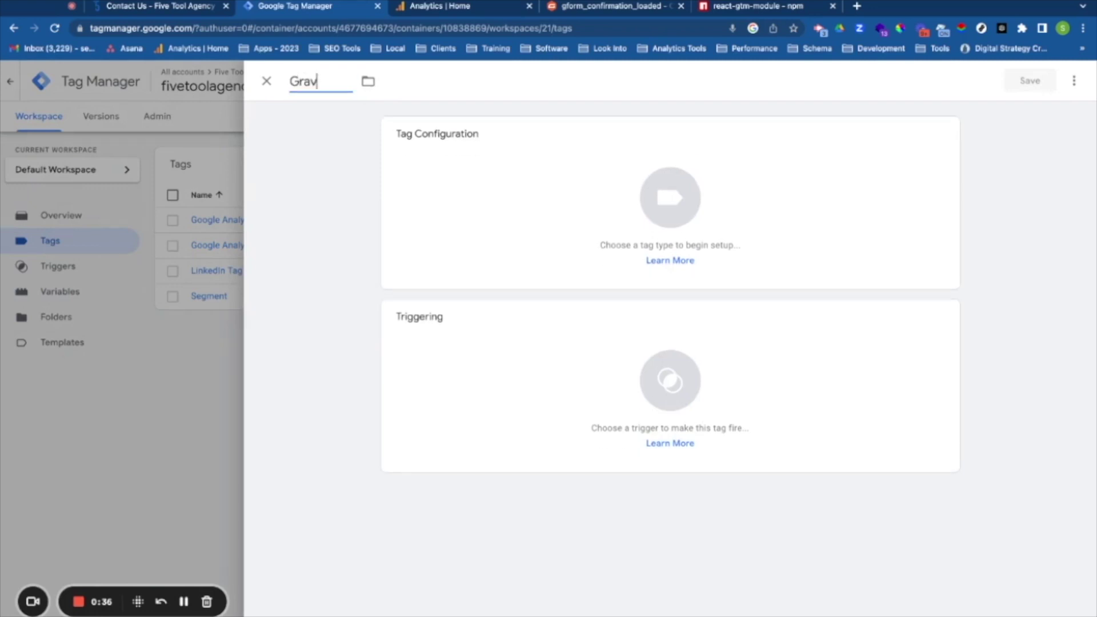
text(ity Forms S)
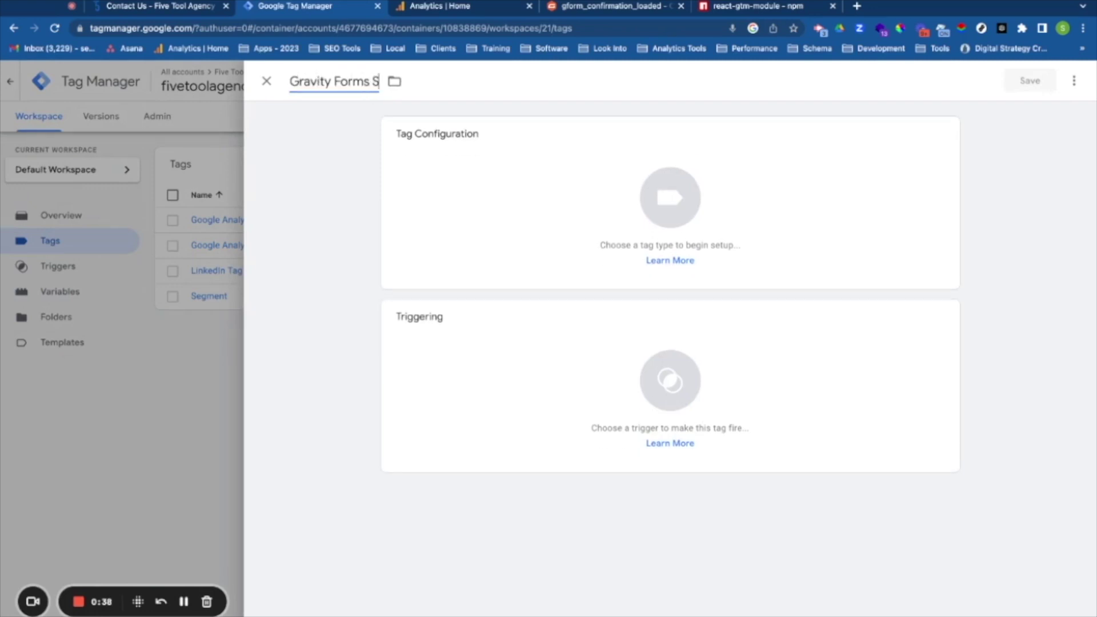
text(ubmit Event Li)
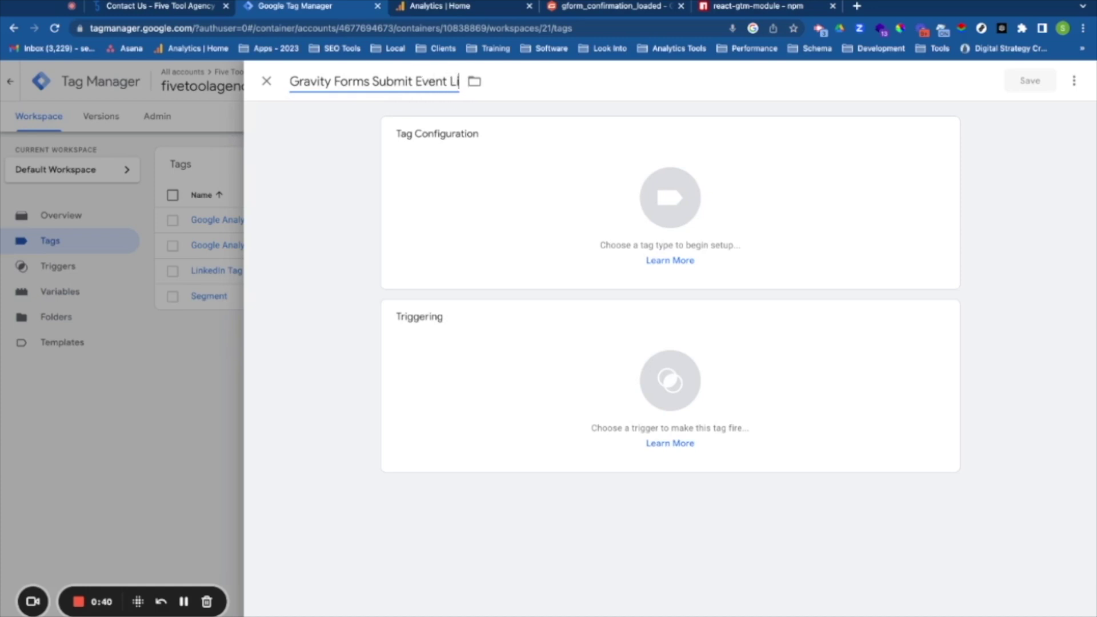
text(stener)
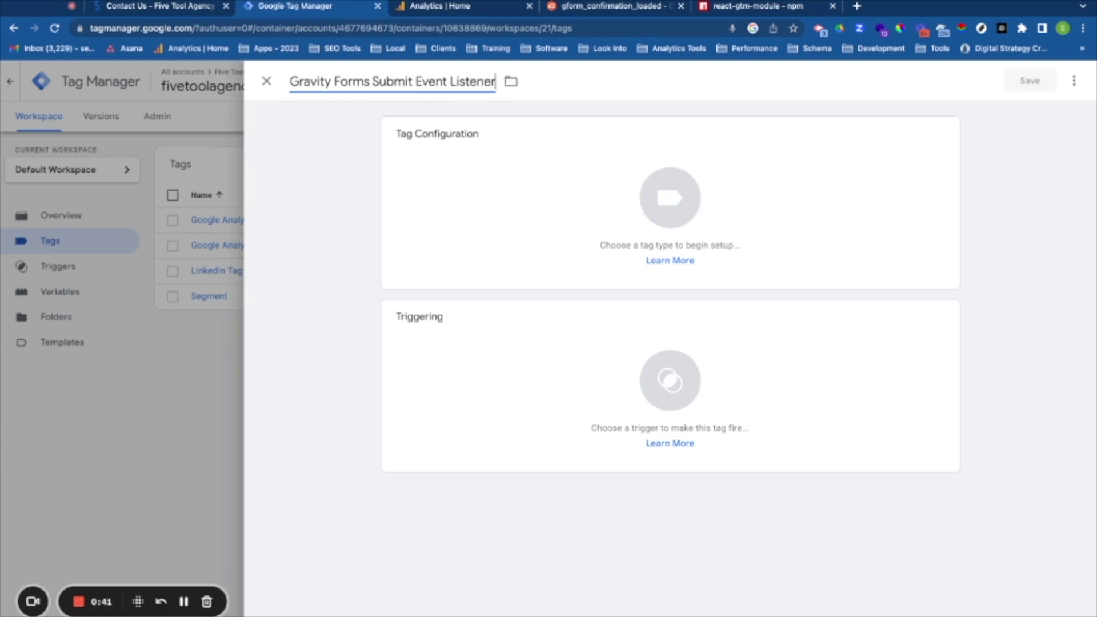
- Make the tag Custom HTML, with a script that pushes event 'formSubmission' and gravityFormID: formId to window.dataLayer on 'gform_confirmation_loaded'
click(641, 218)
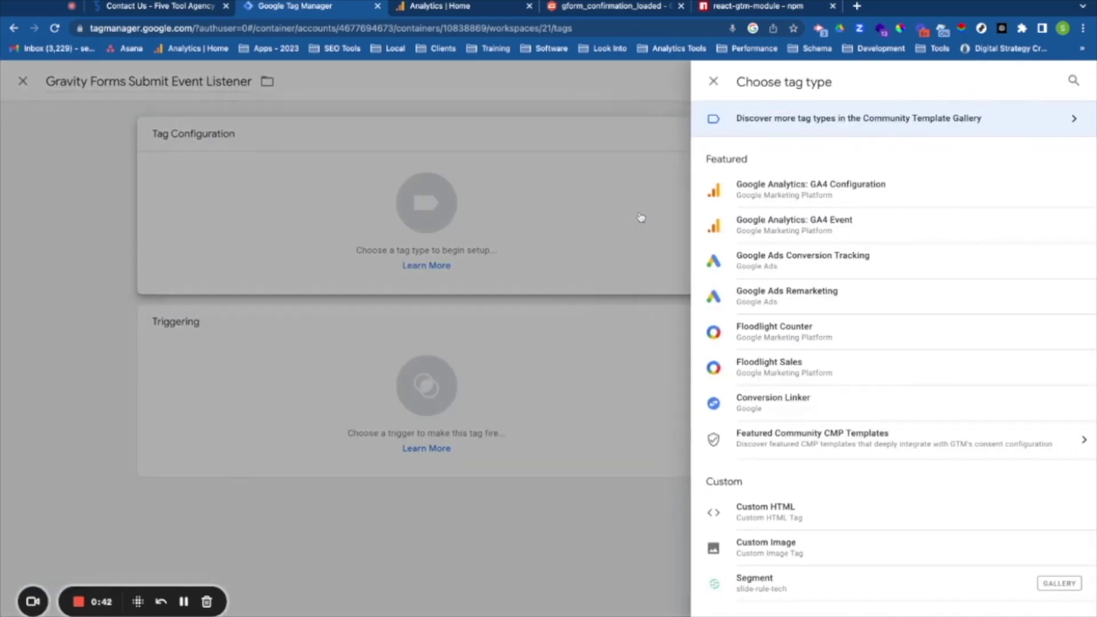
click(787, 520)
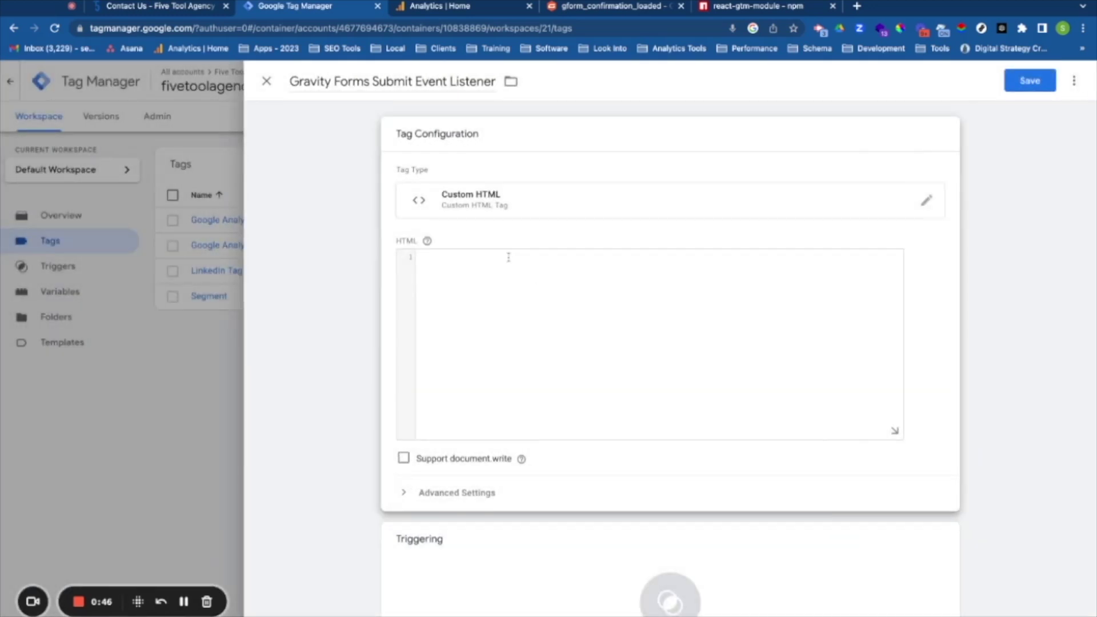
text(<script>     jQuery(document).ready(function () {         jQuery(document).on(             'gform_confirmation_loaded',             function (event, formId) {                 window.dataLayer = window.dataLayer || [];                 window.dataLayer.push({                     event: 'formSubmission',                     gravityFormID: formId,                 });             }         );     }); </script>)
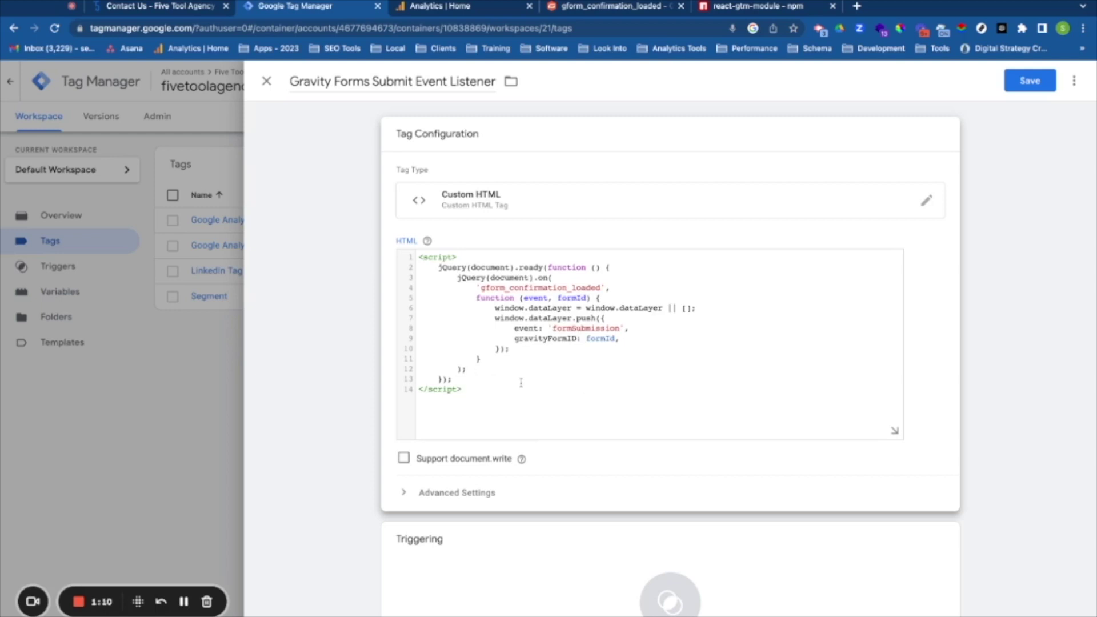
- Set the listener tag to fire on All Pages and save it
scroll(572, 411, down, 2)
click(608, 496)
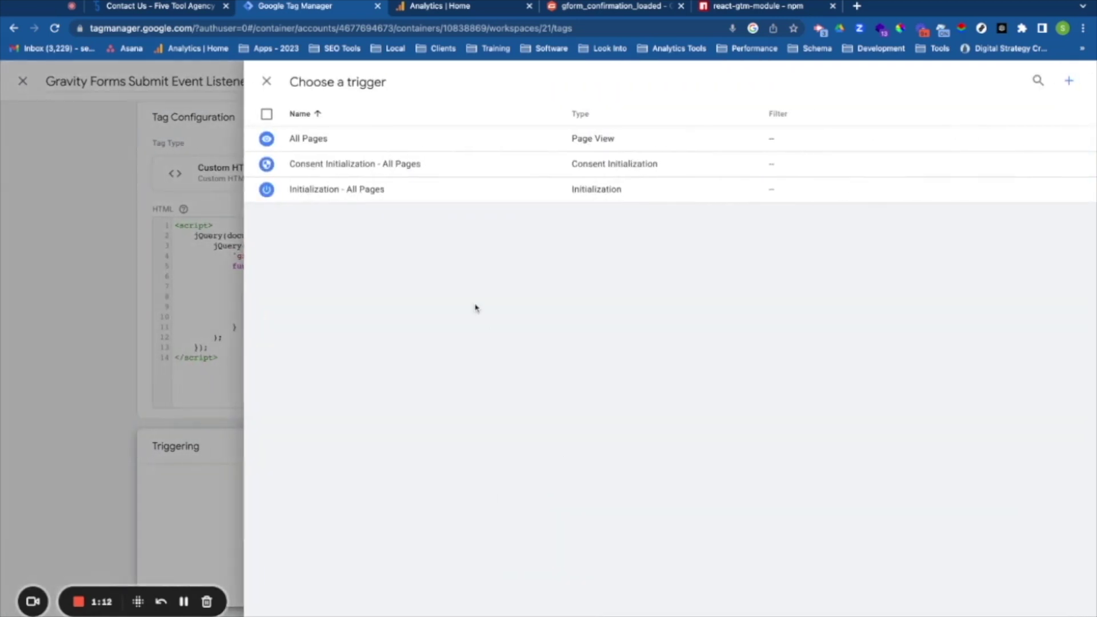
click(388, 143)
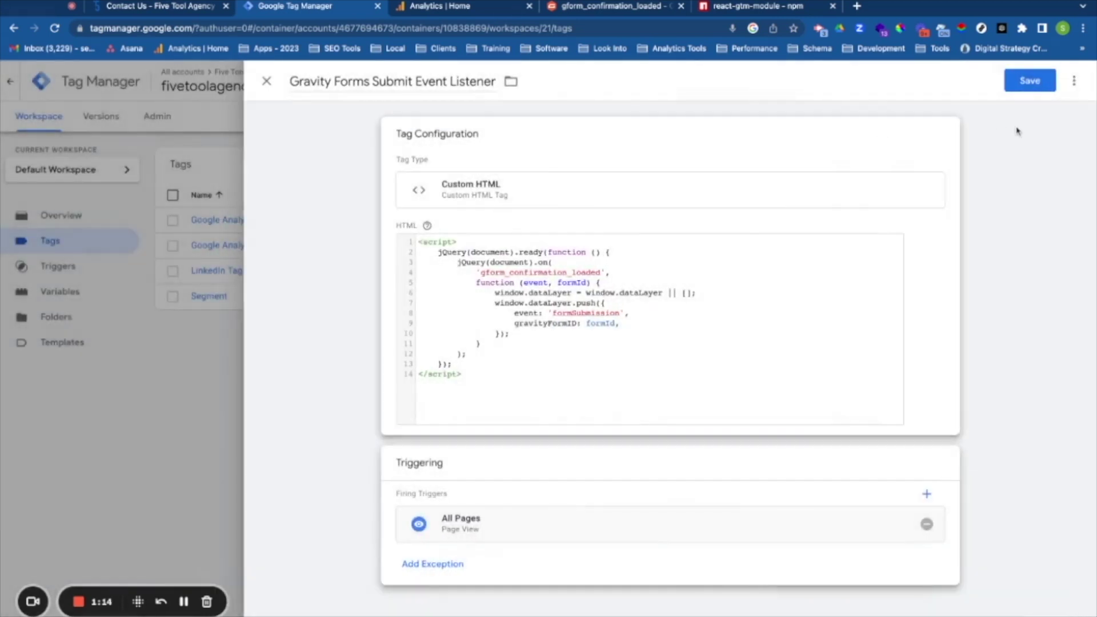
click(1025, 89)
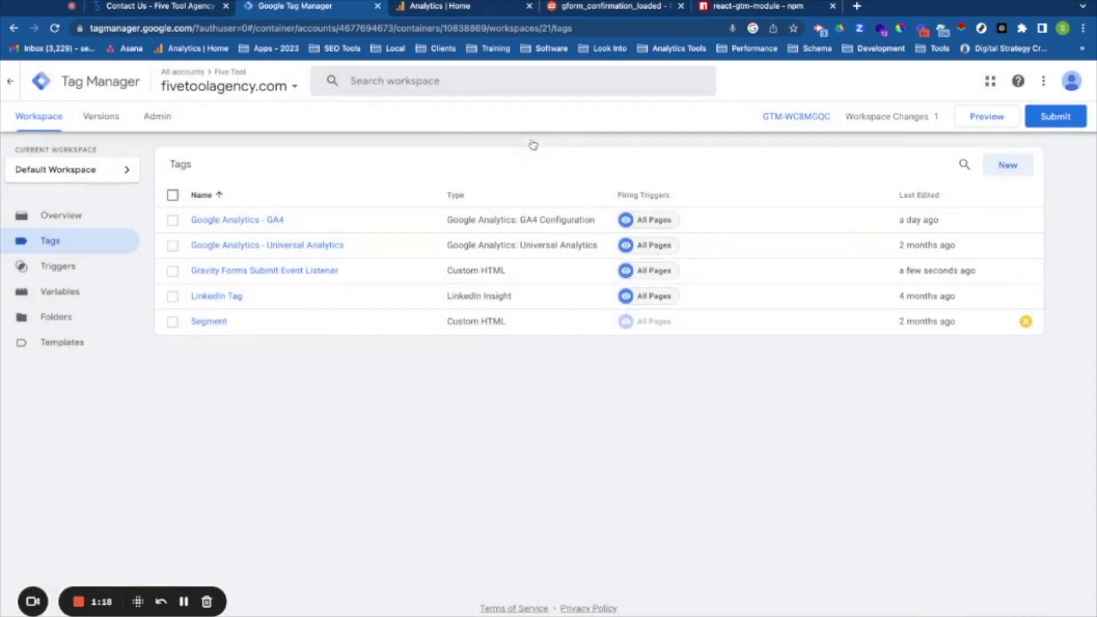
- Reopen the Gravity Forms Submit Event Listener tag to review its script, and close it
click(273, 277)
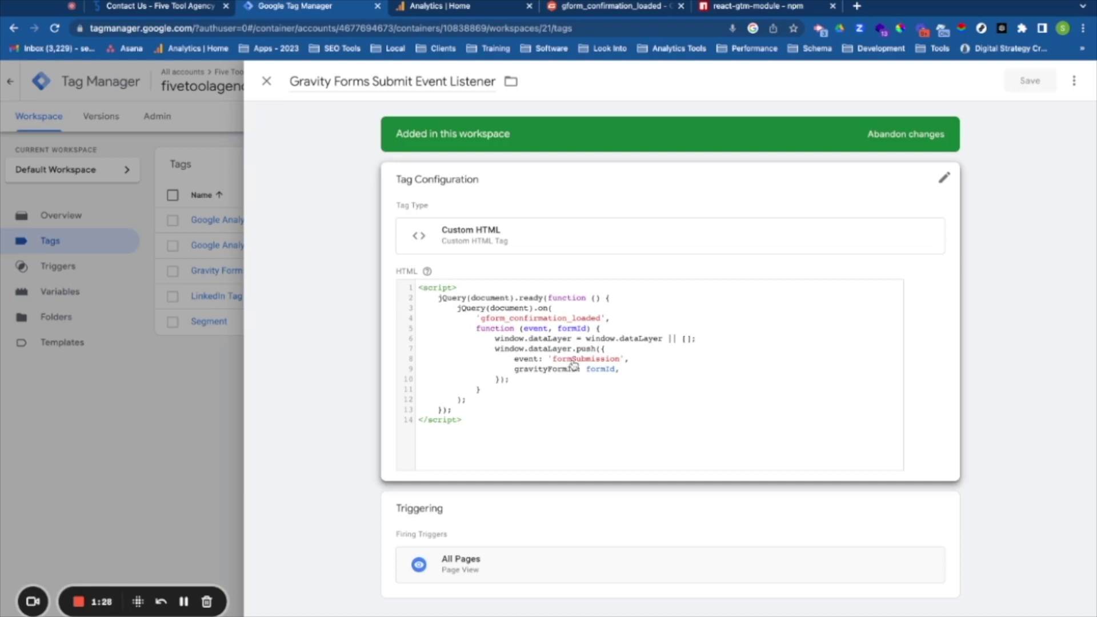
click(197, 428)
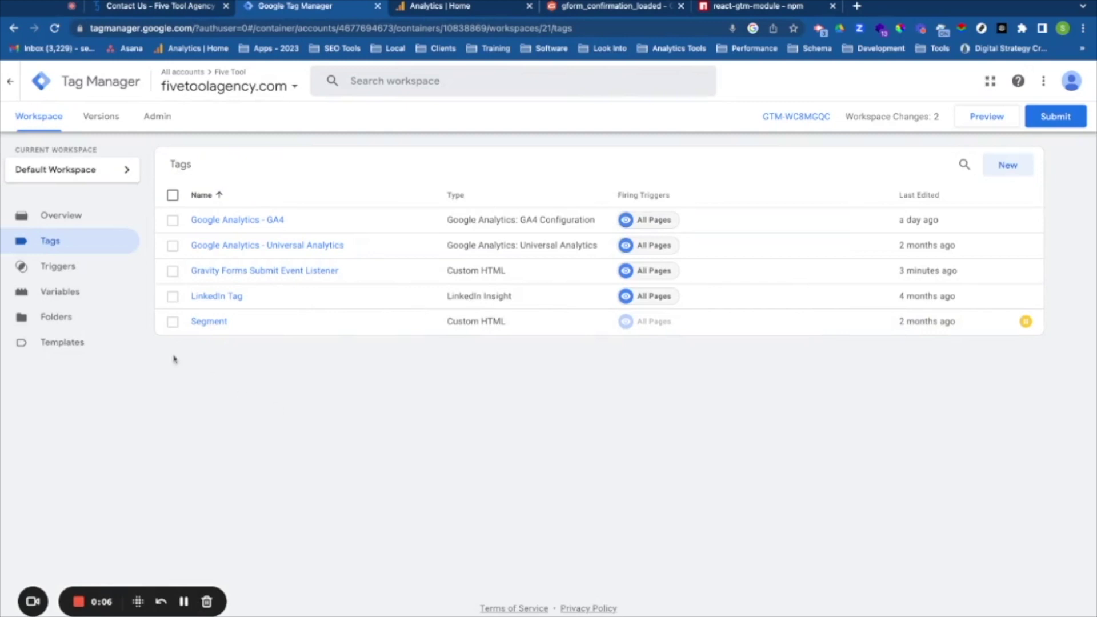
- Create a new trigger in the workspace and name it "Form Submit Trigger"
click(71, 269)
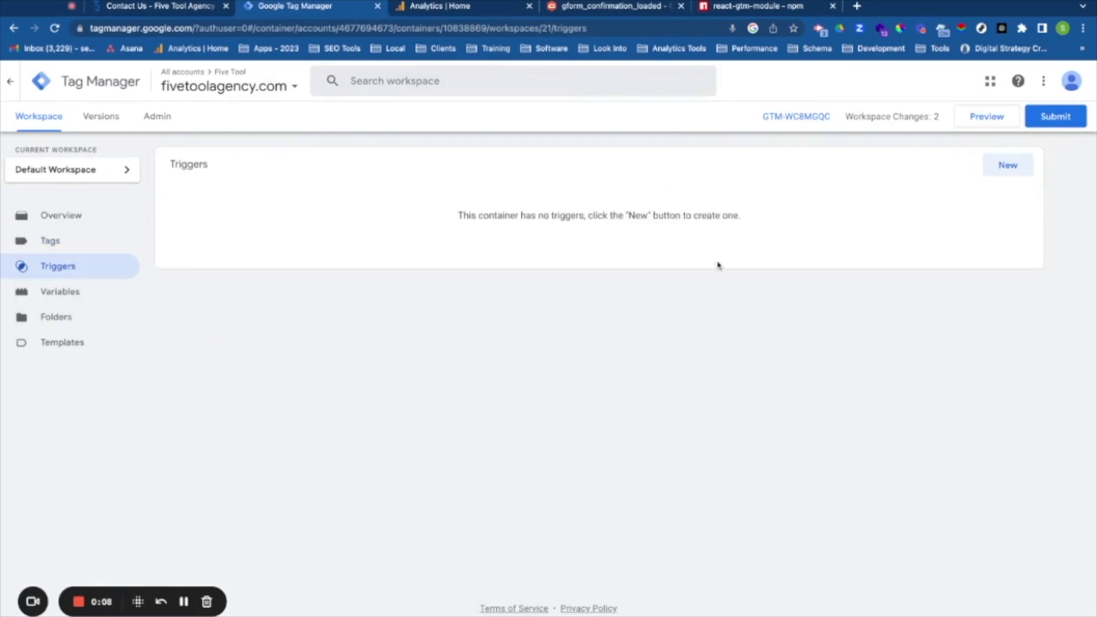
click(1010, 166)
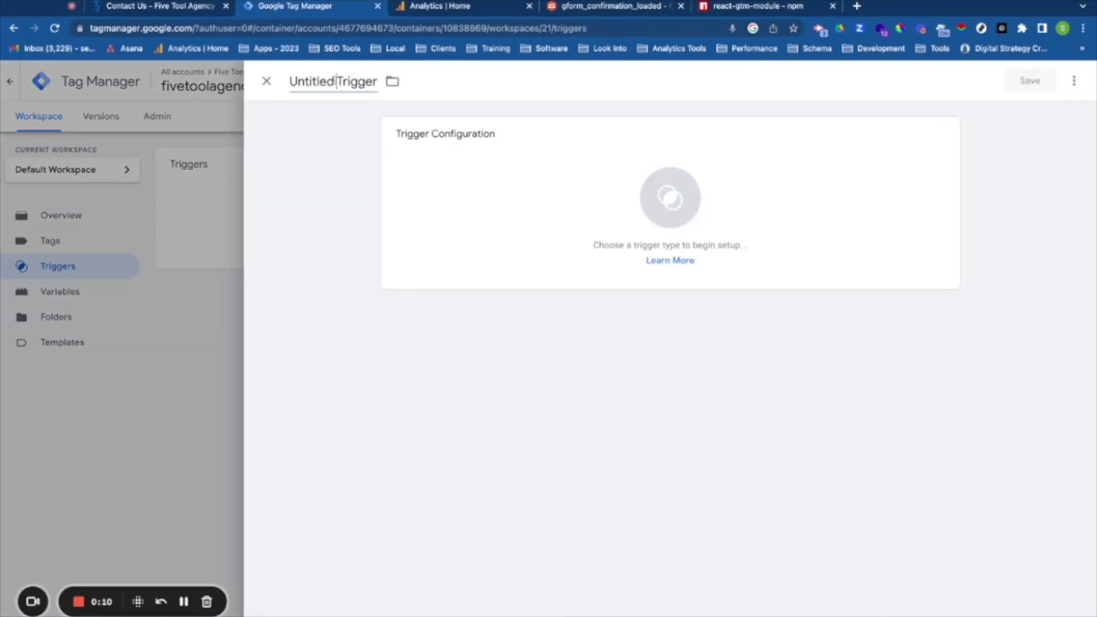
click(336, 82)
text(Form )
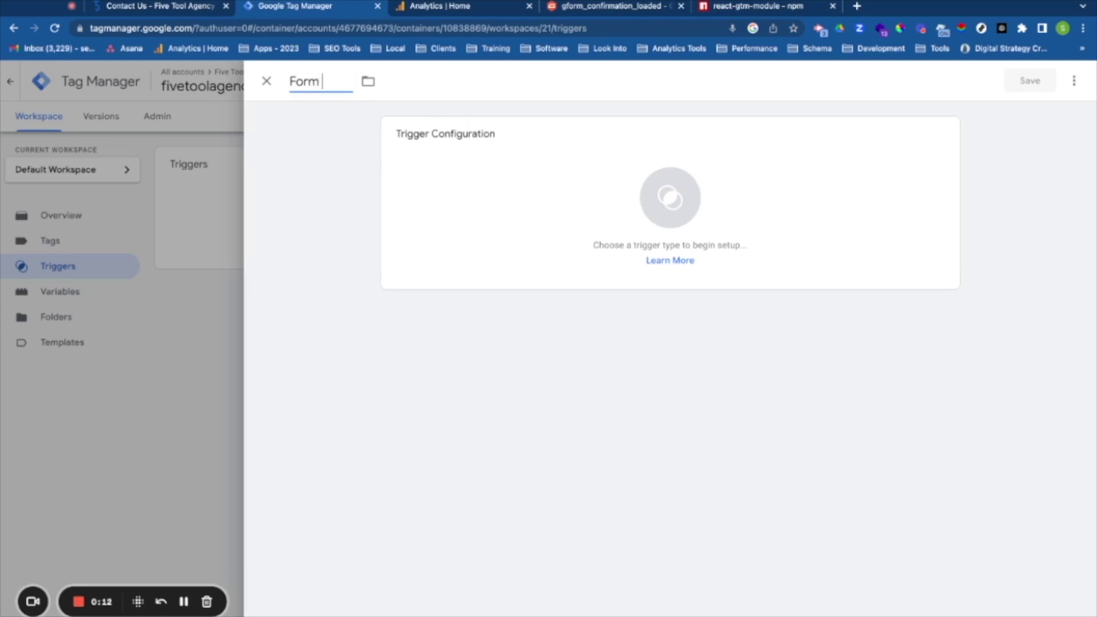
text(Submit)
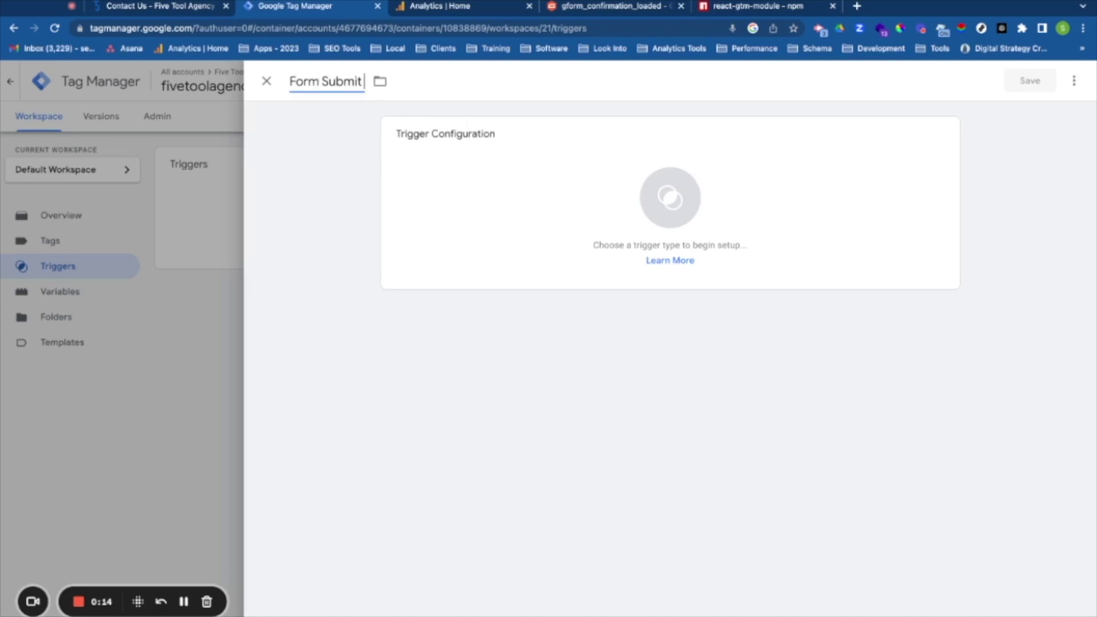
text( Trigger)
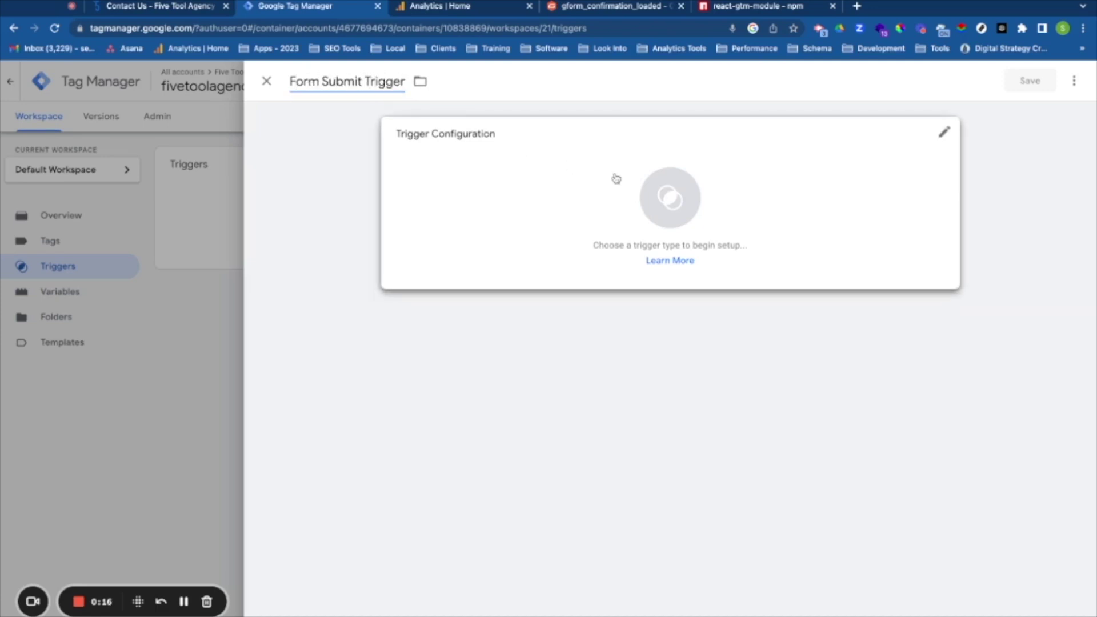
- Set the trigger type to Custom Event with the event name formSubmission
click(615, 177)
scroll(893, 440, down, 3)
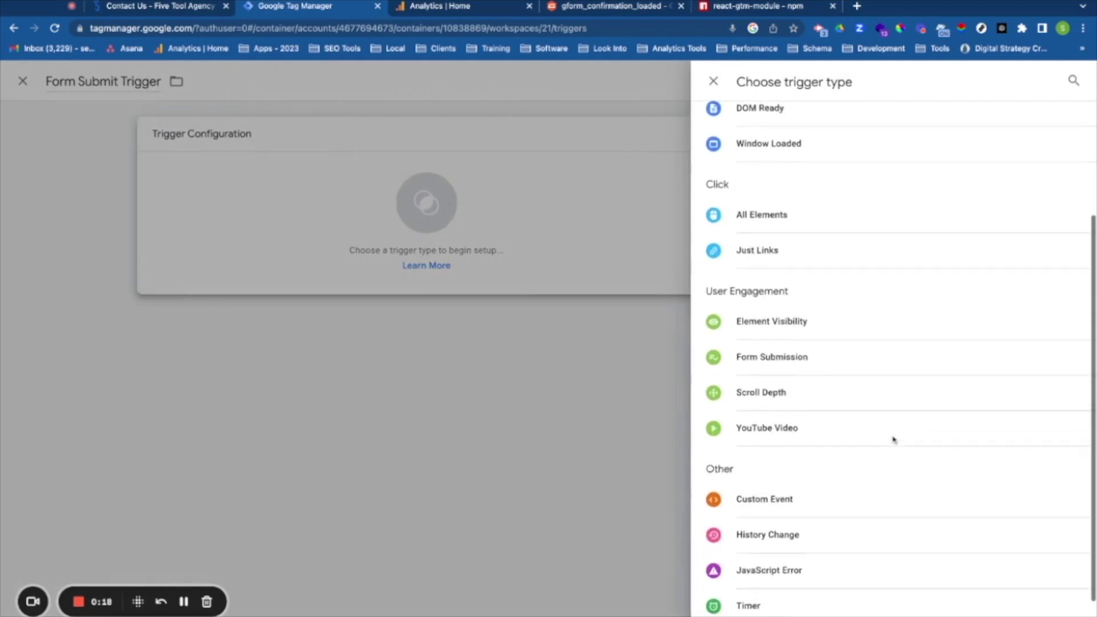
click(825, 489)
click(443, 256)
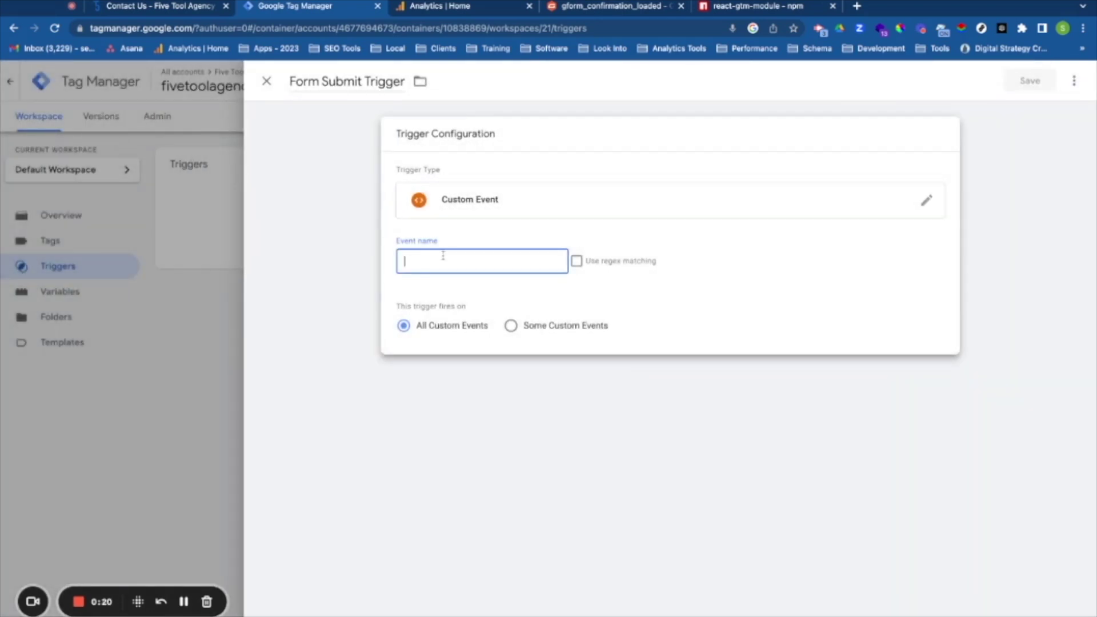
text(formsub)
key(BackSpace)
key(BackSpace)
key(BackSpace)
text(Submission)
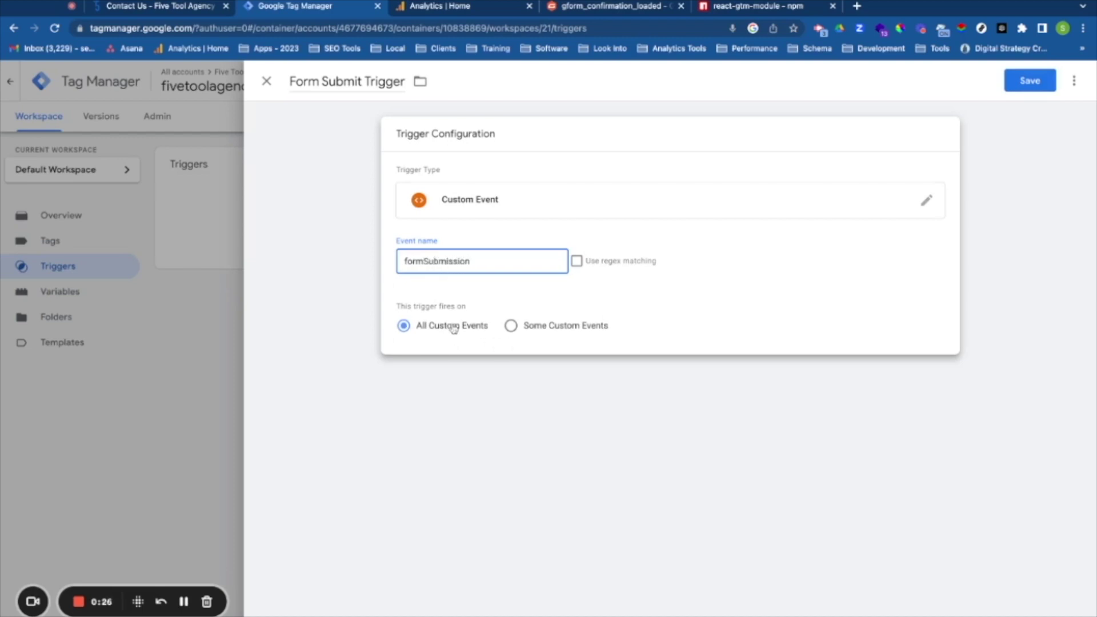
click(511, 326)
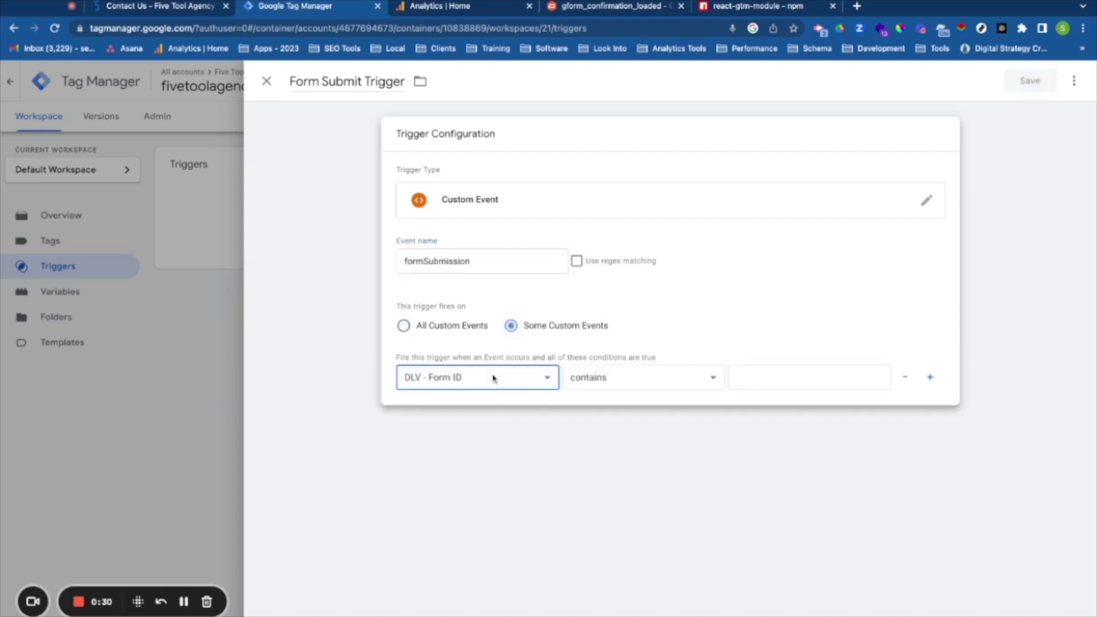
click(455, 384)
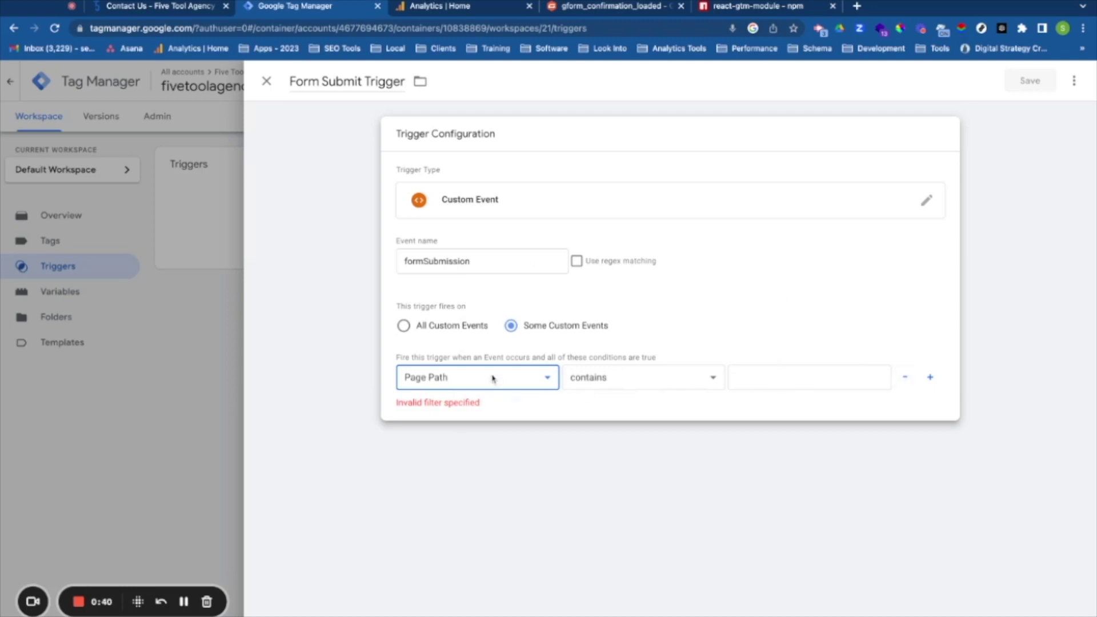
click(752, 371)
text(contact-us)
click(657, 379)
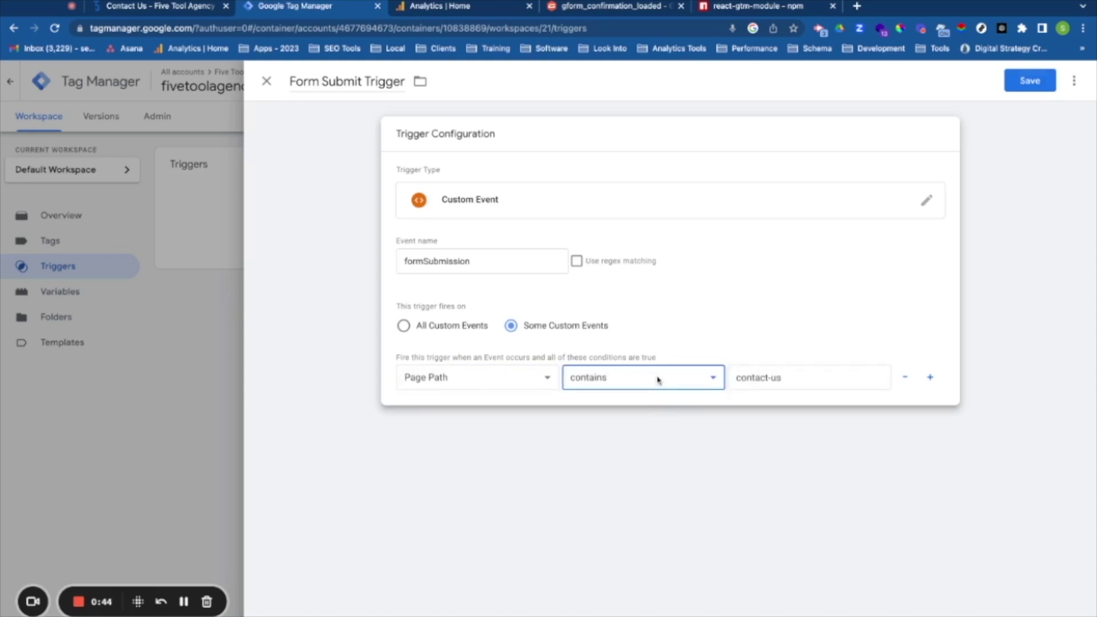
click(906, 379)
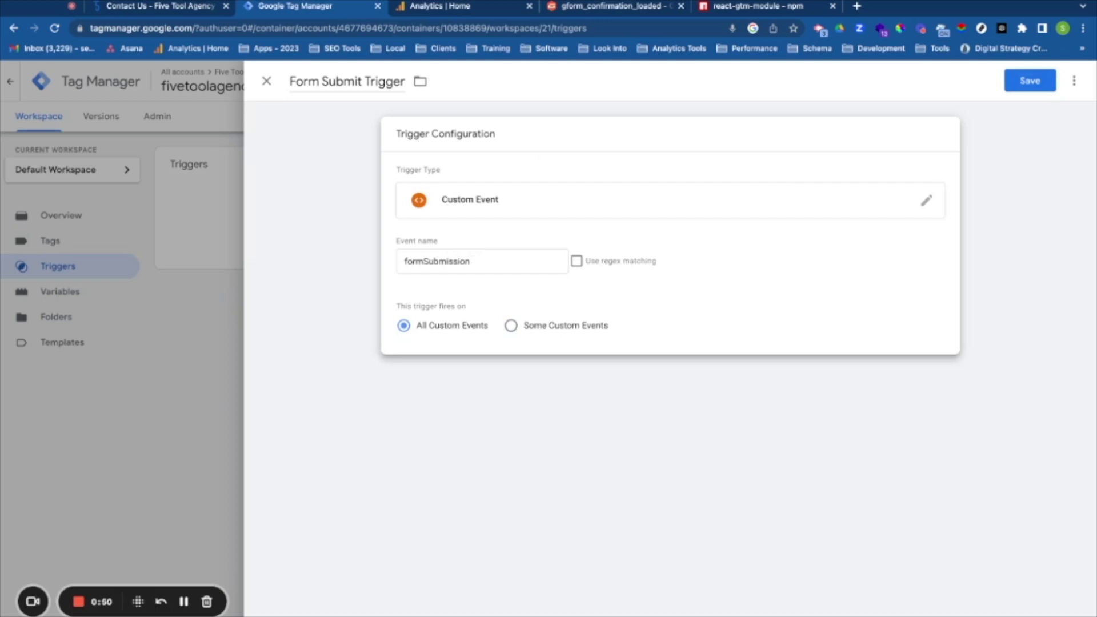
- Save the Form Submit Trigger so that it fires on All Custom Events
click(1033, 83)
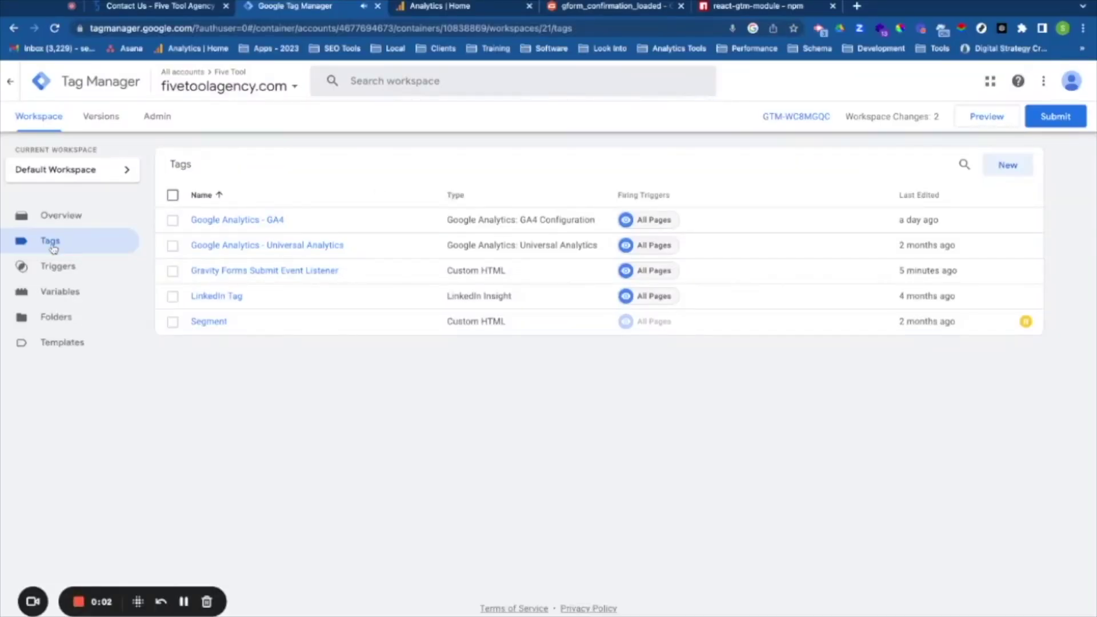
- Create a new tag in the workspace and name it "GA4 - Form Submit"
click(1007, 165)
click(317, 81)
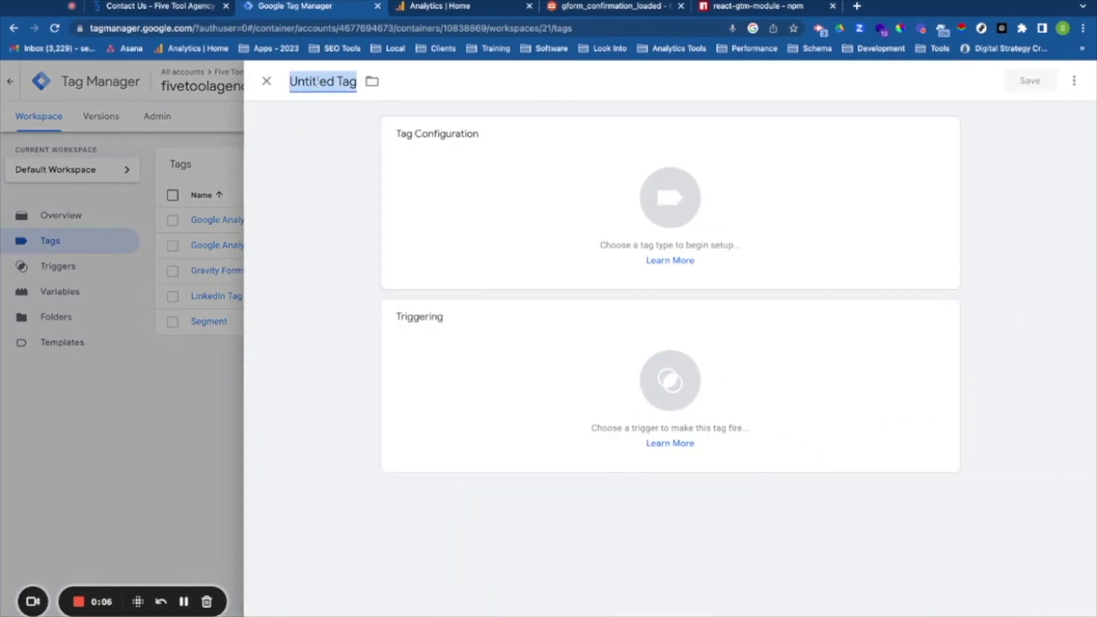
text(GA4 - )
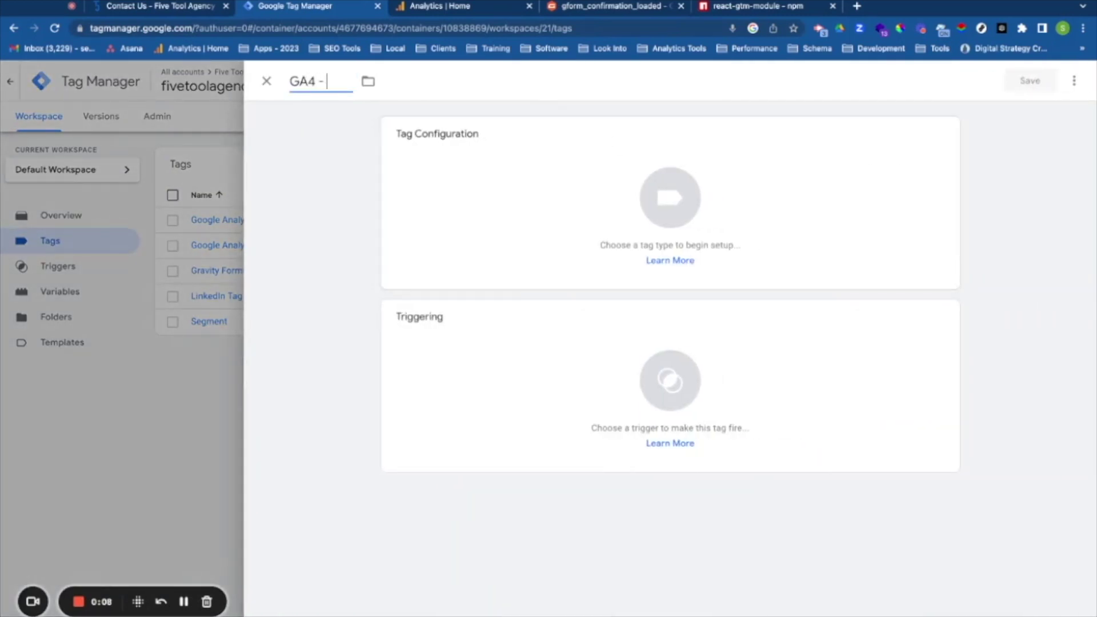
text(Form Submit)
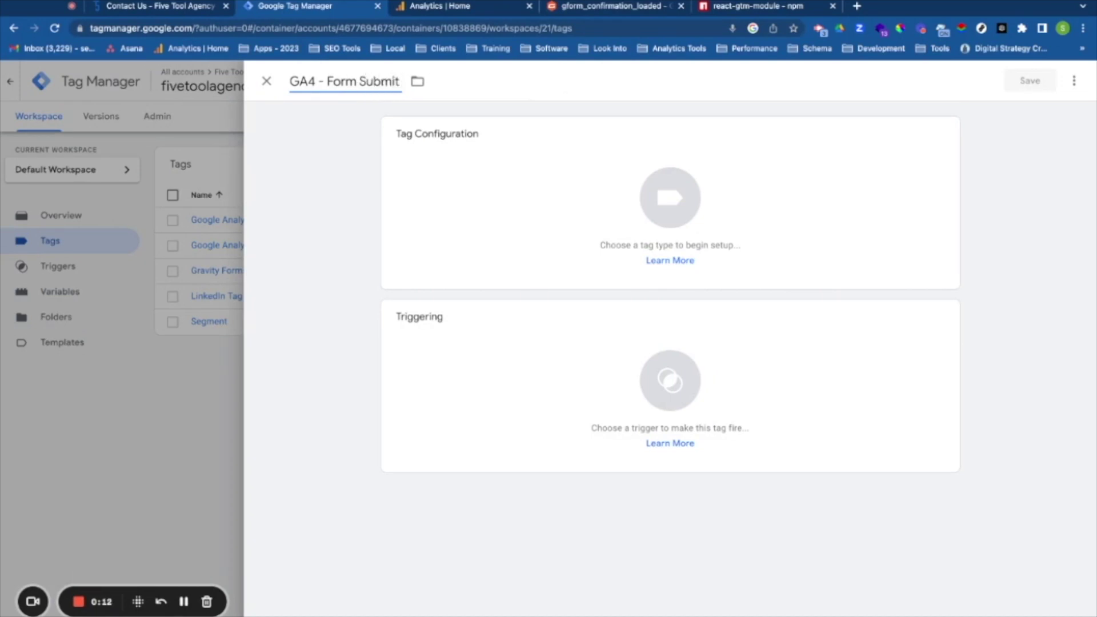
click(399, 81)
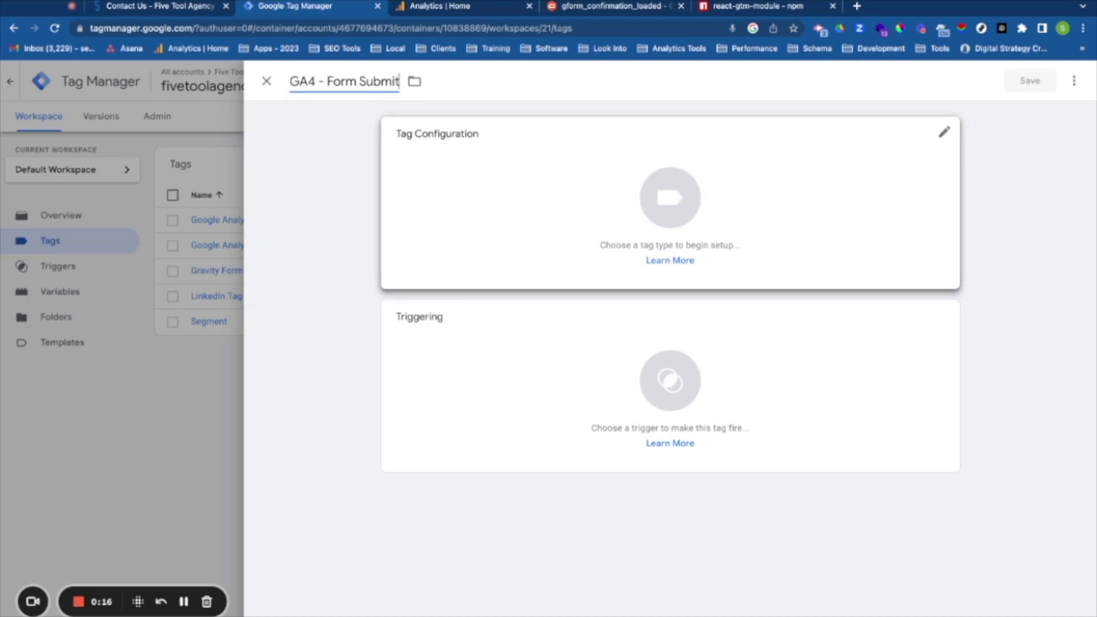
- Set the tag type to Google Analytics: GA4 Event with the event name form_submit
click(663, 209)
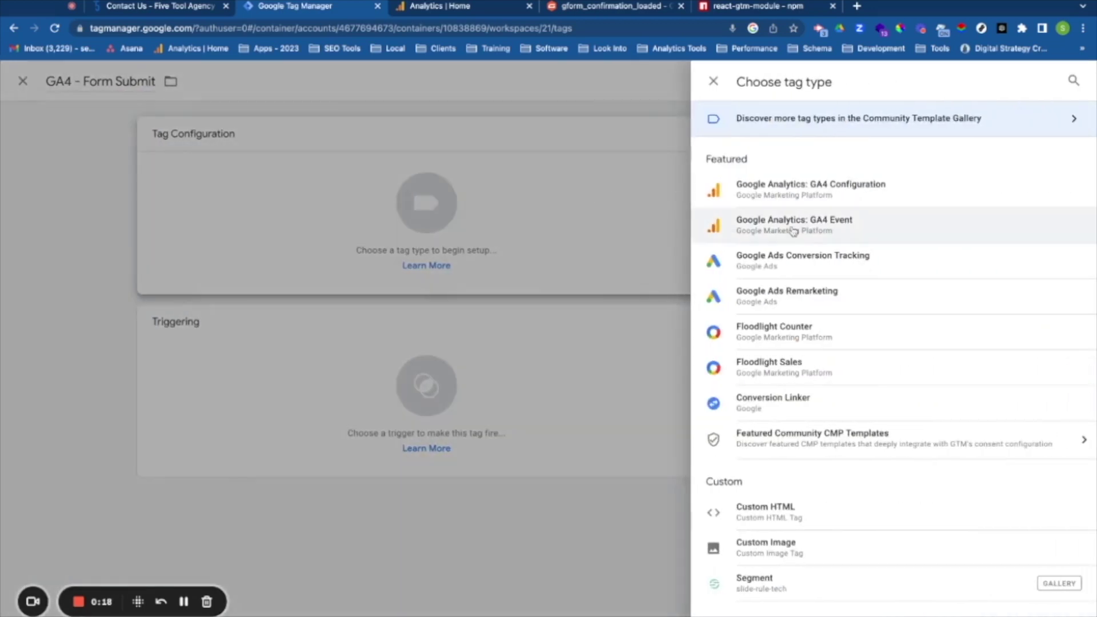
click(806, 230)
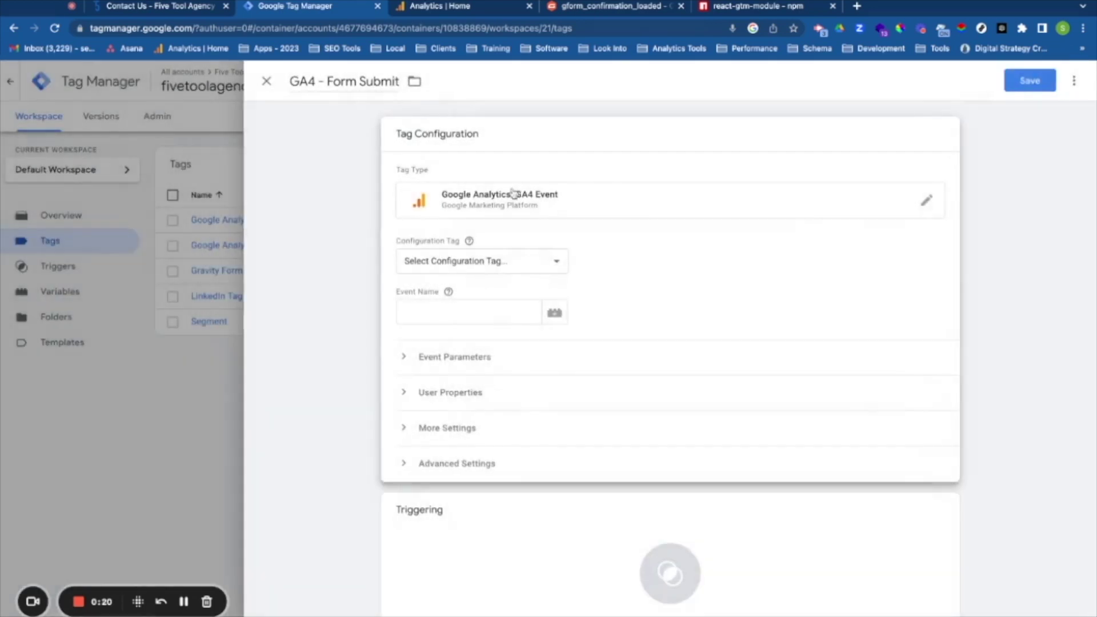
click(428, 314)
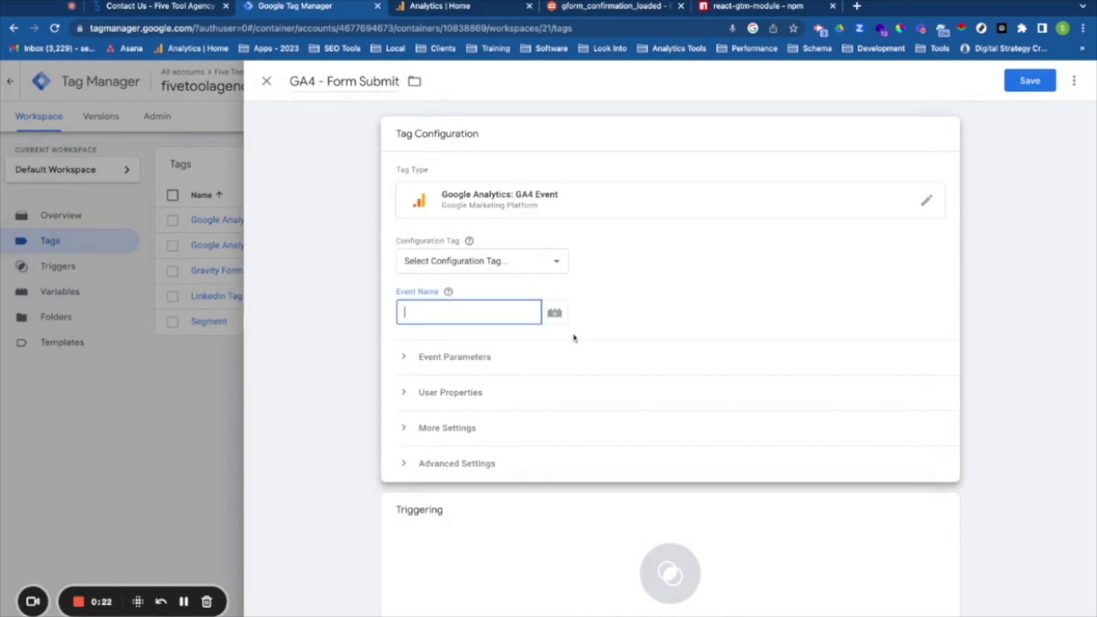
text(form_submit)
- Add Form Submit Trigger as the firing trigger of the GA4 - Form Submit tag
scroll(540, 481, down, 1)
scroll(540, 481, down, 2)
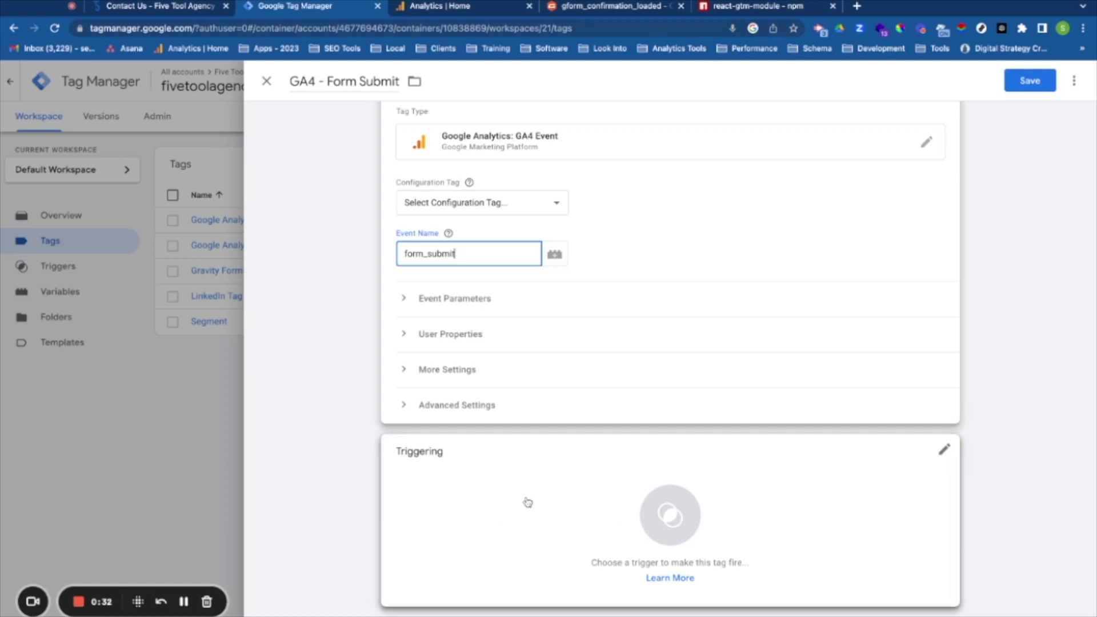
click(460, 305)
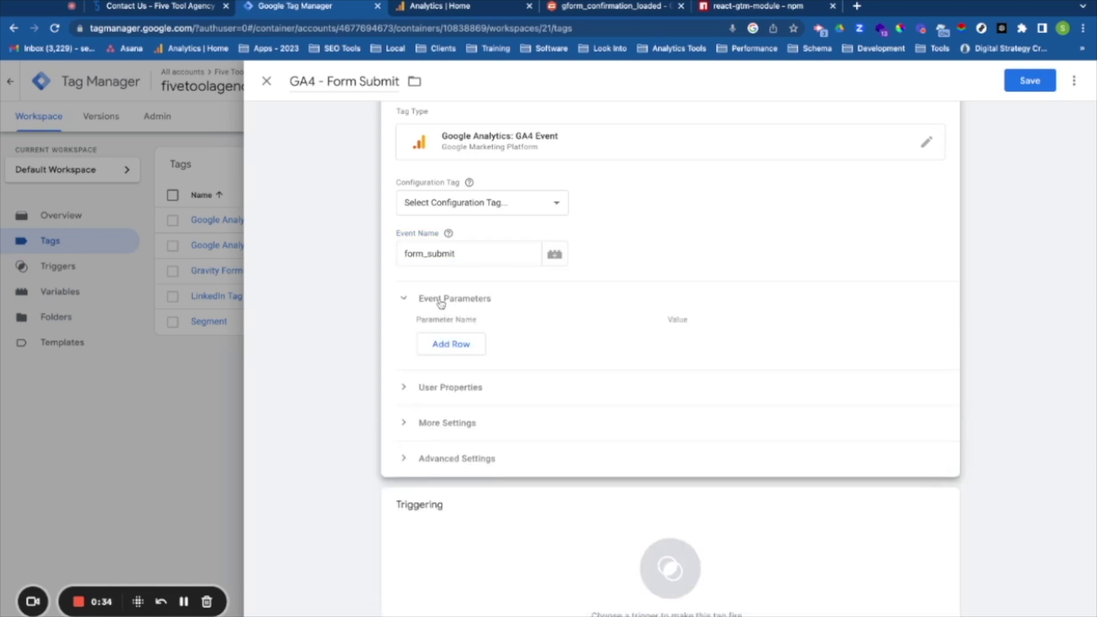
click(441, 301)
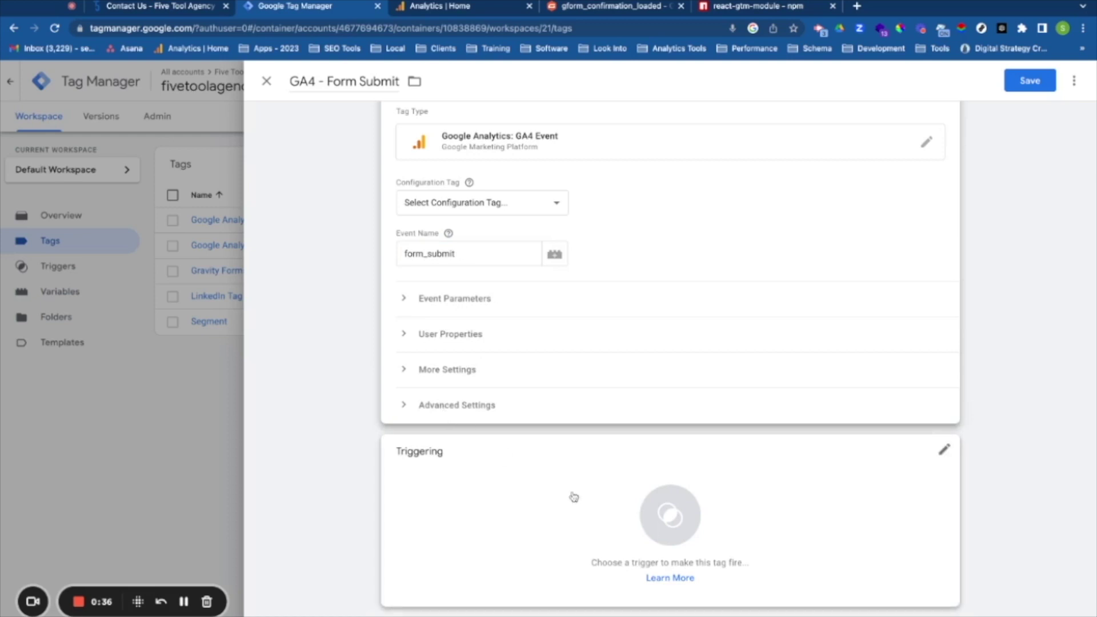
click(660, 518)
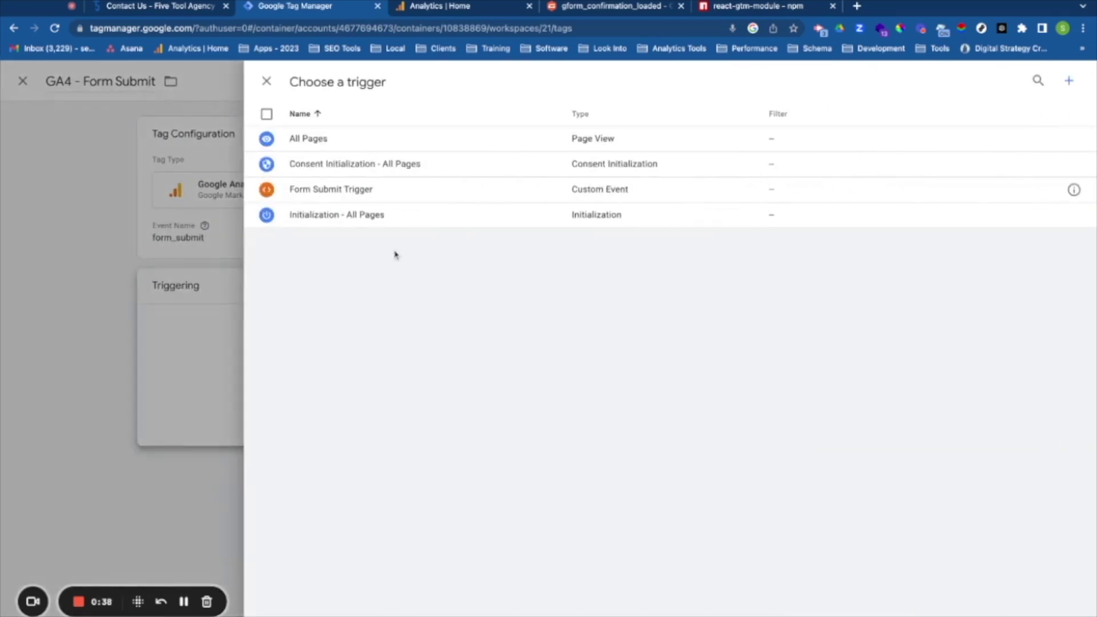
click(334, 197)
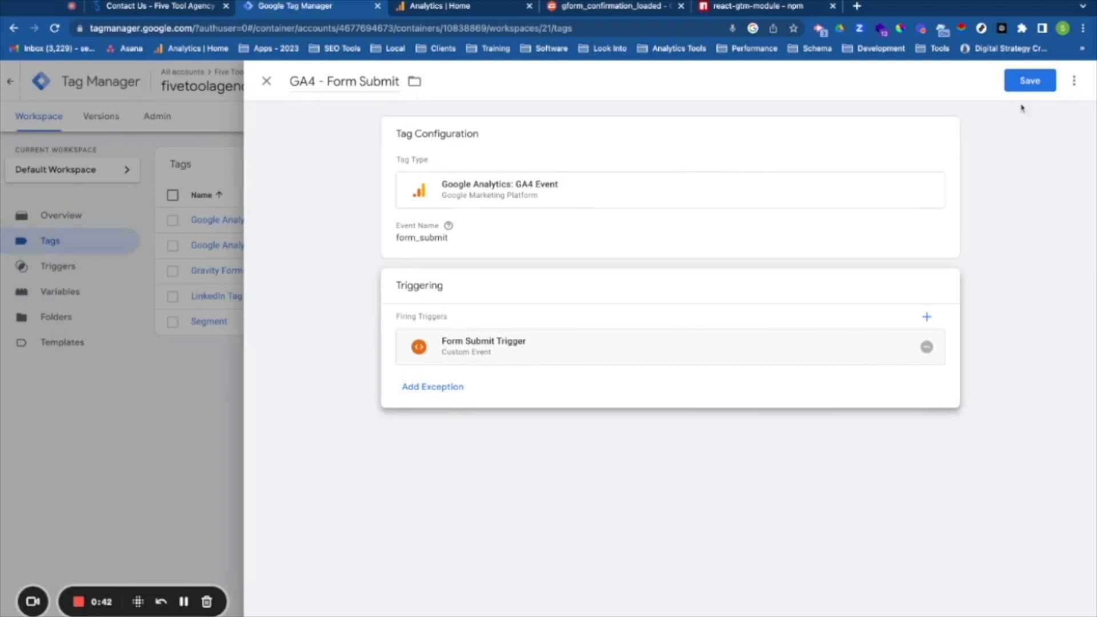
- Select Google Analytics - GA4 as the configuration tag and save the GA4 - Form Submit tag
click(1030, 80)
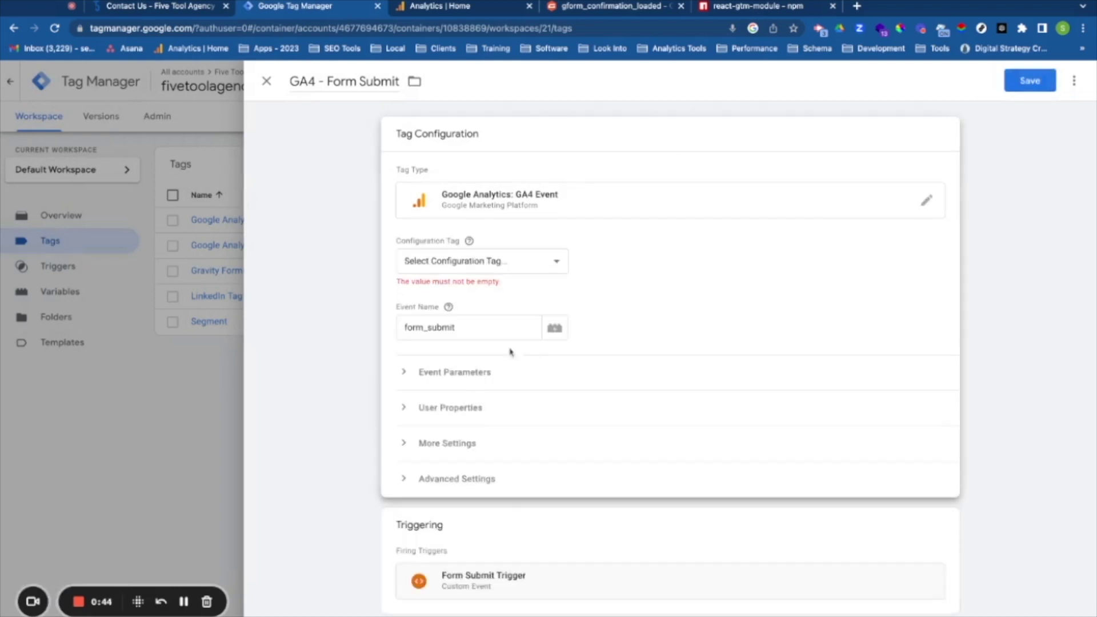
click(473, 263)
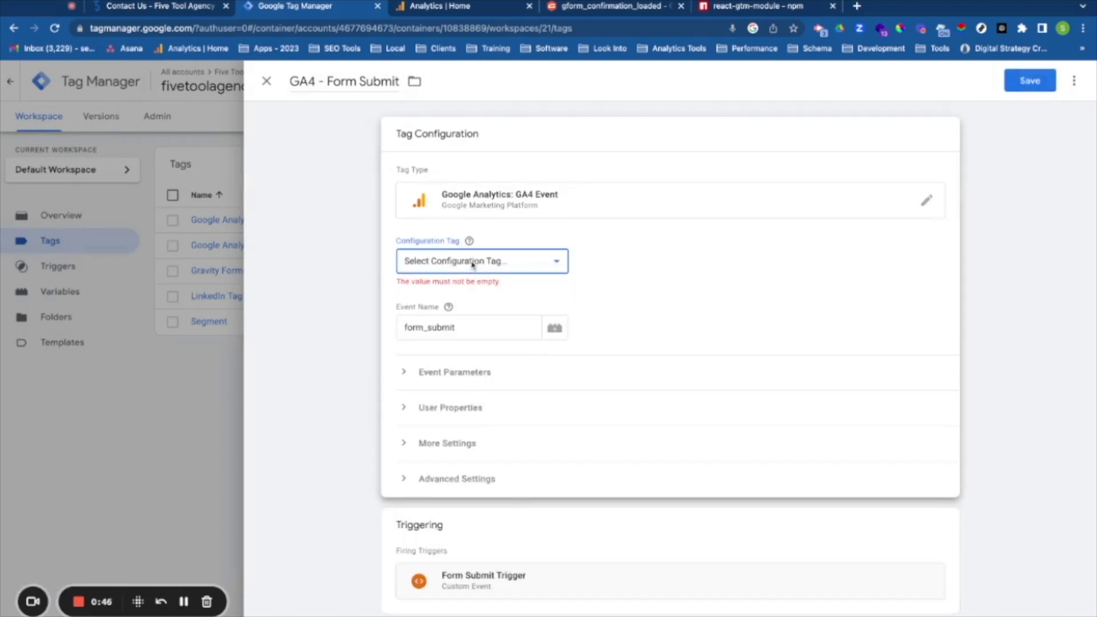
click(473, 278)
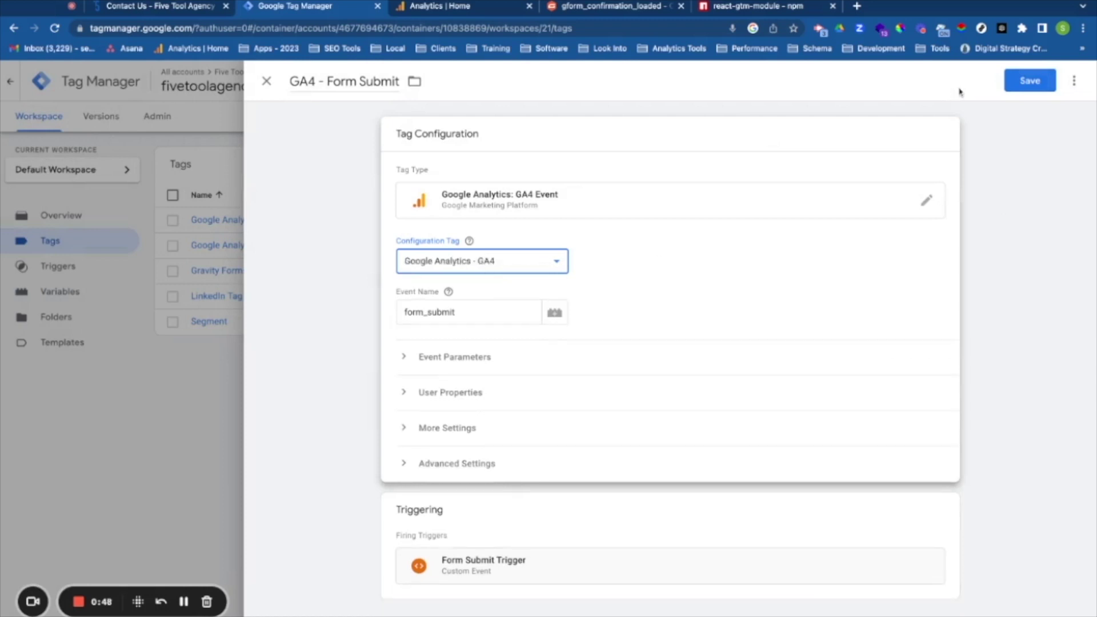
click(1030, 81)
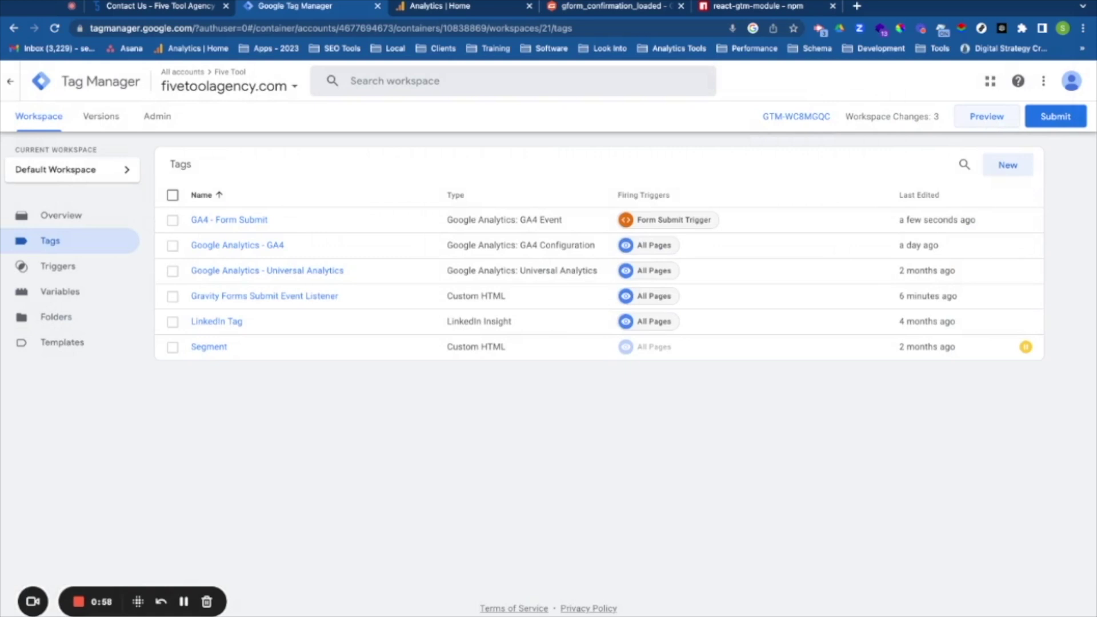
- Preview the container and connect Tag Assistant to the site's Contact Us page, using the URL copied from its open tab
click(986, 116)
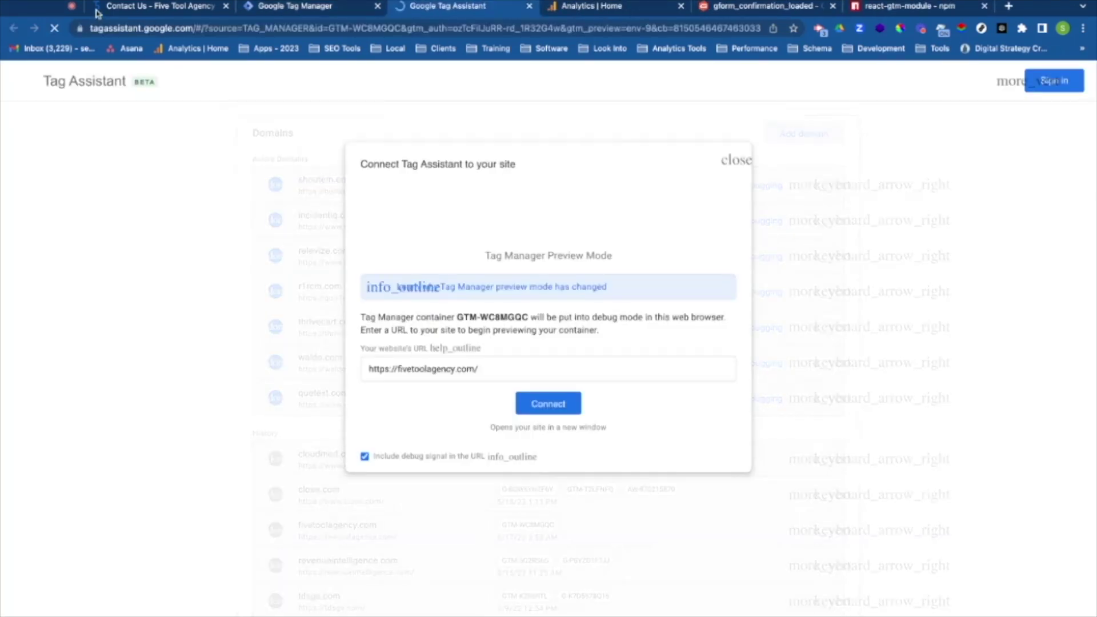
click(160, 6)
click(187, 27)
key(ctrl+c)
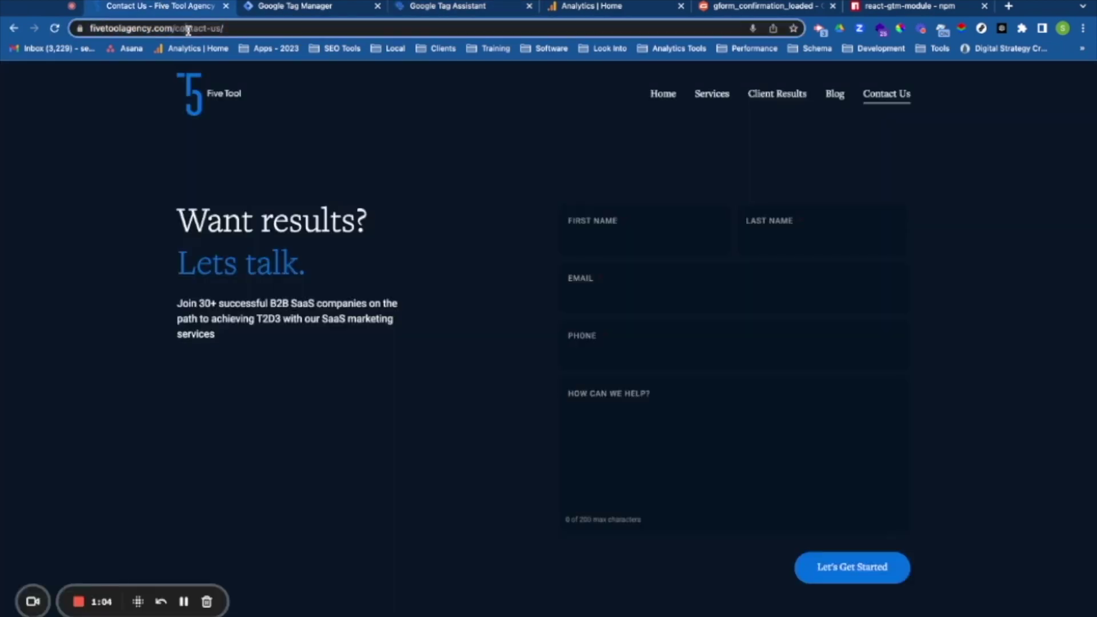
click(452, 6)
click(438, 377)
key(ctrl+a)
key(ctrl+v)
click(539, 404)
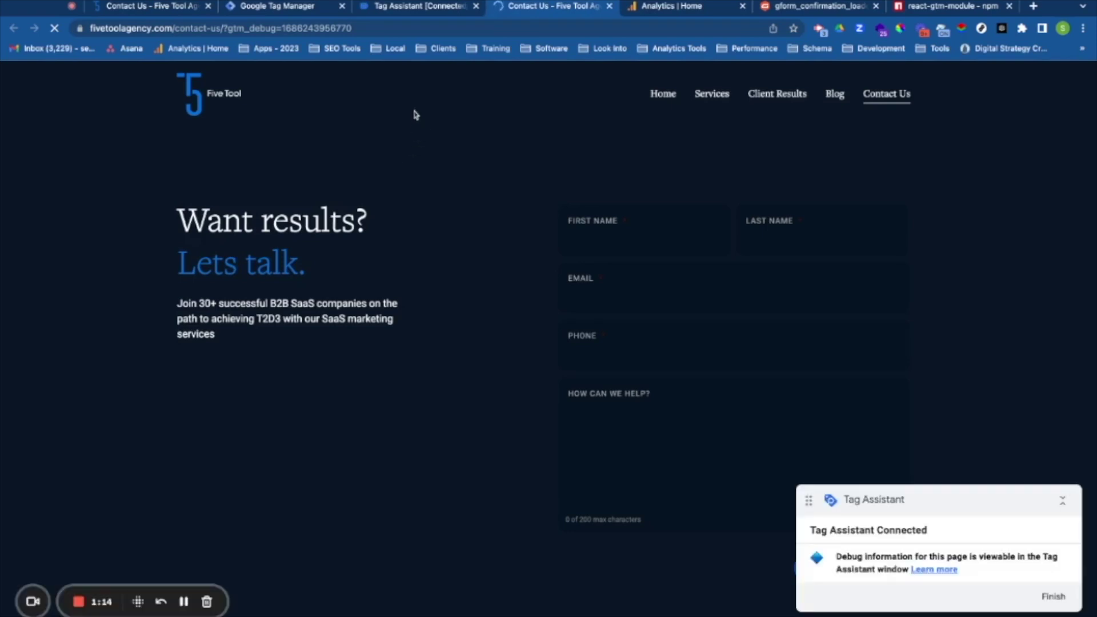
- Continue into the connected Tag Assistant session and review which tags fired on the Contact Us page
click(433, 10)
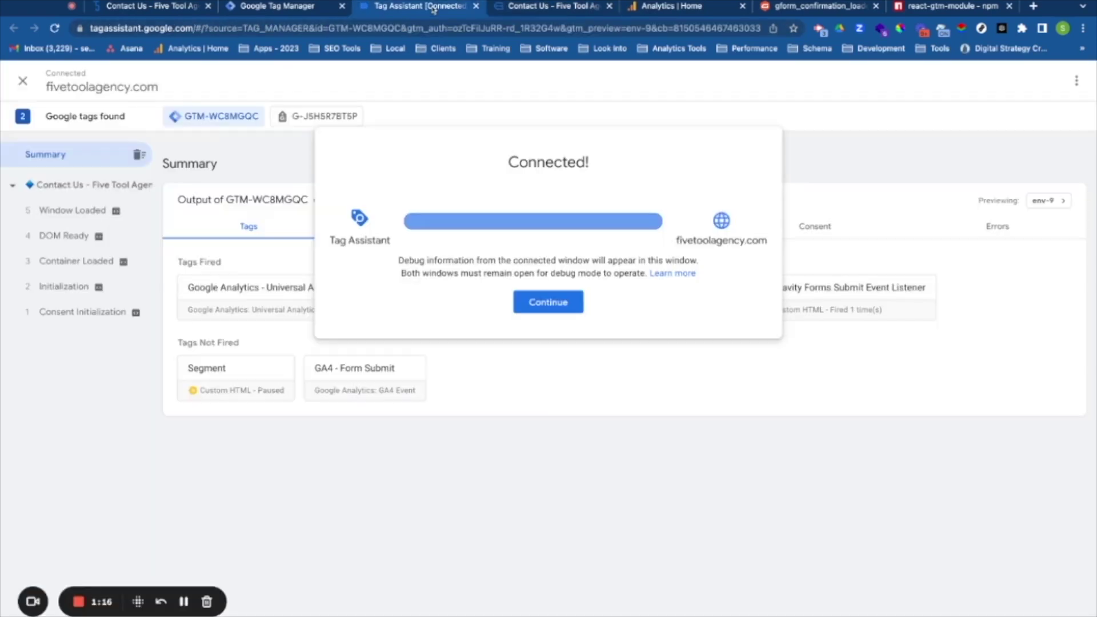
click(548, 302)
click(103, 186)
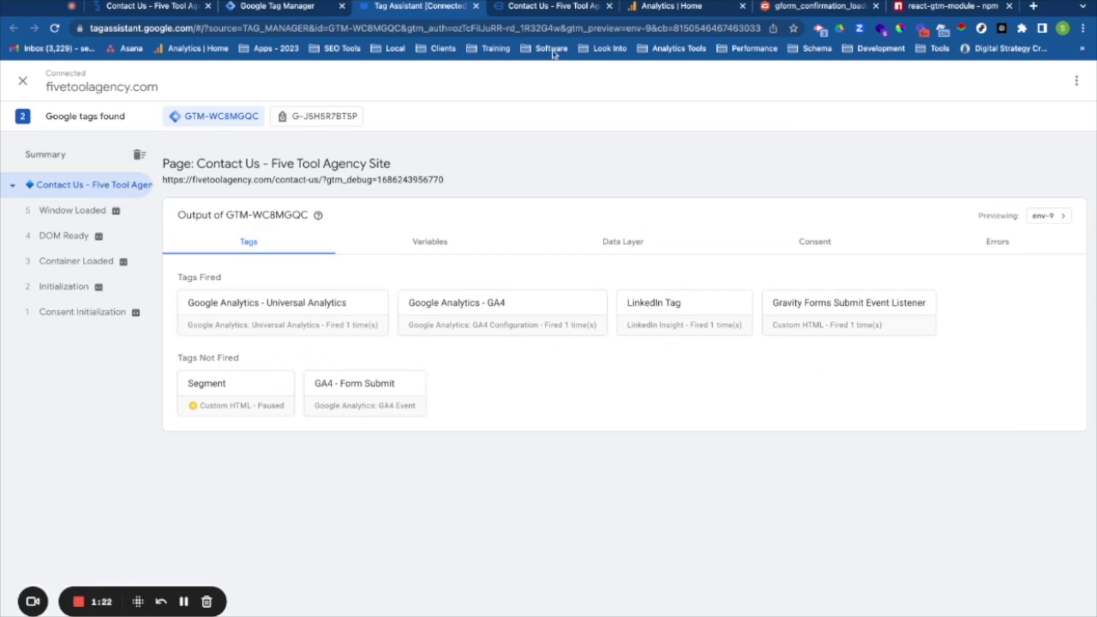
- Submit the contact form with the saved name, e-mail and phone and the message "Test Message", and check the fired tags in Tag Assistant
click(553, 8)
click(673, 239)
key(Down)
key(Return)
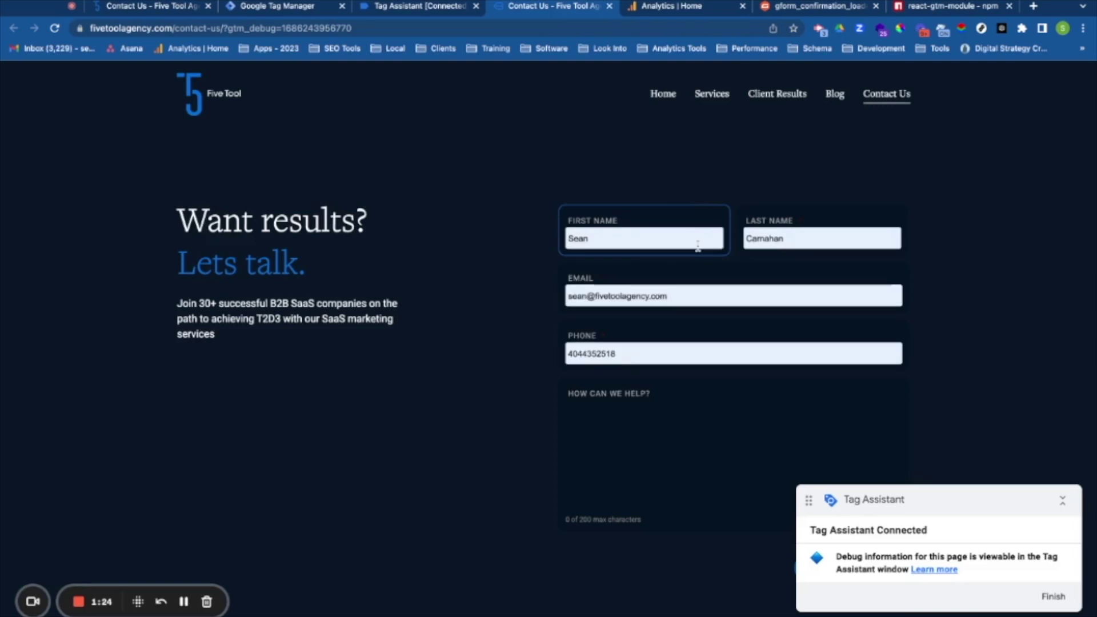
click(639, 436)
text(Test Message)
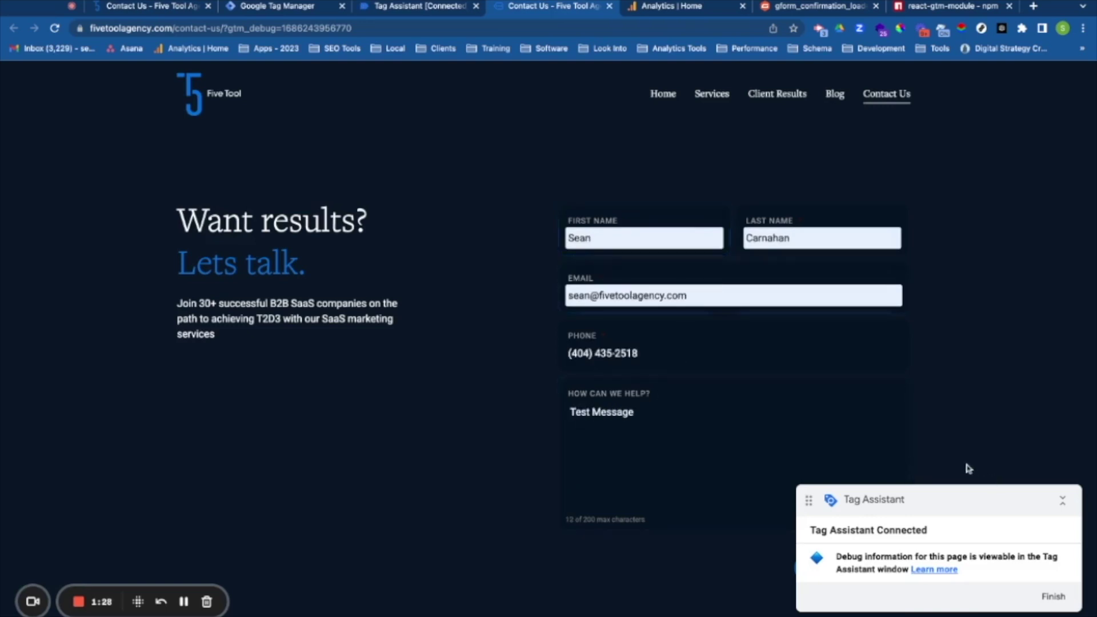
click(822, 567)
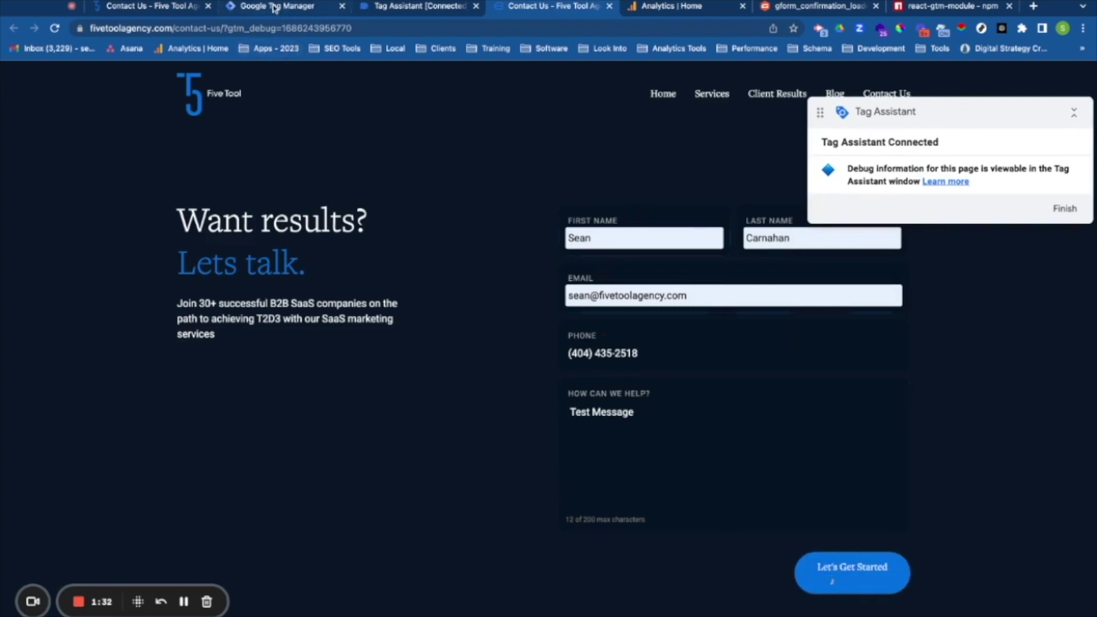
click(404, 8)
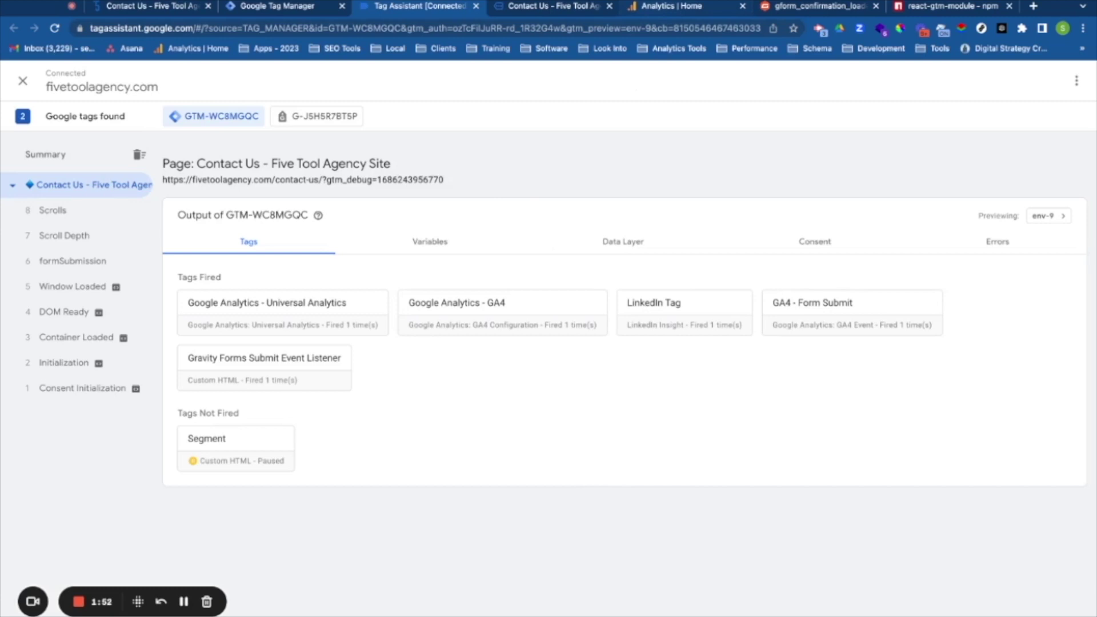
- Switch to Google Analytics, open DebugView in the property's admin settings, and examine the form_submit event's parameters
click(668, 6)
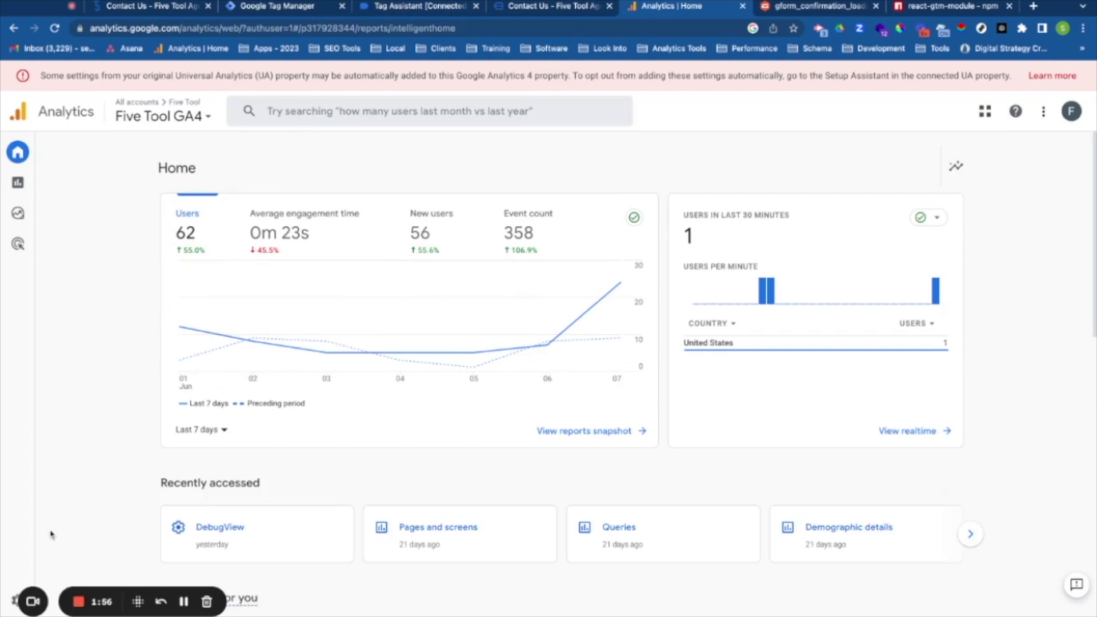
click(8, 606)
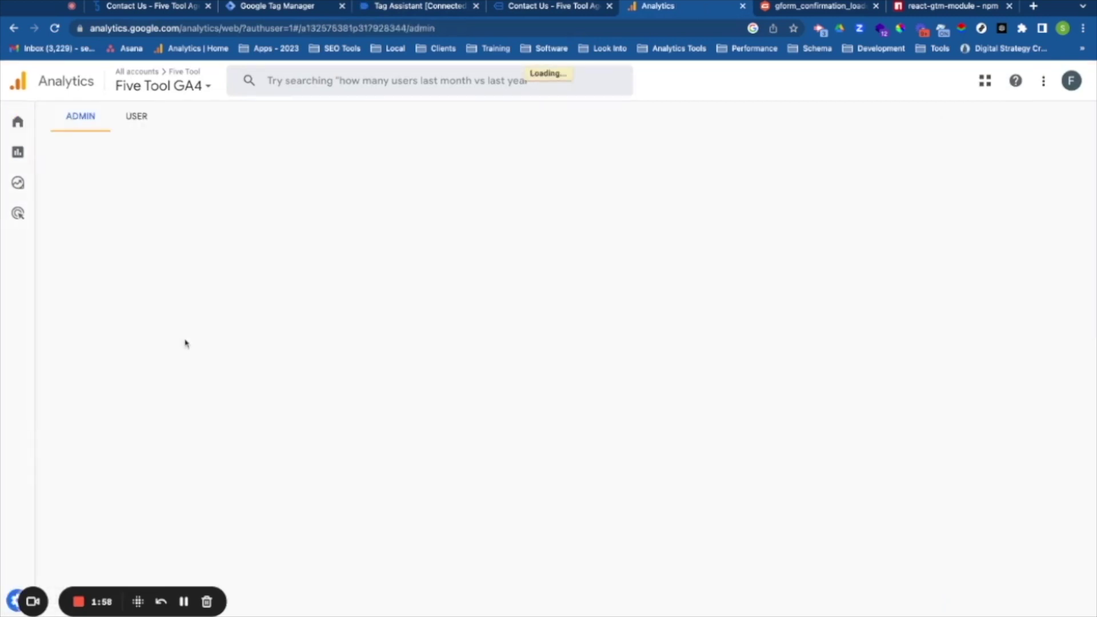
scroll(512, 342, down, 7)
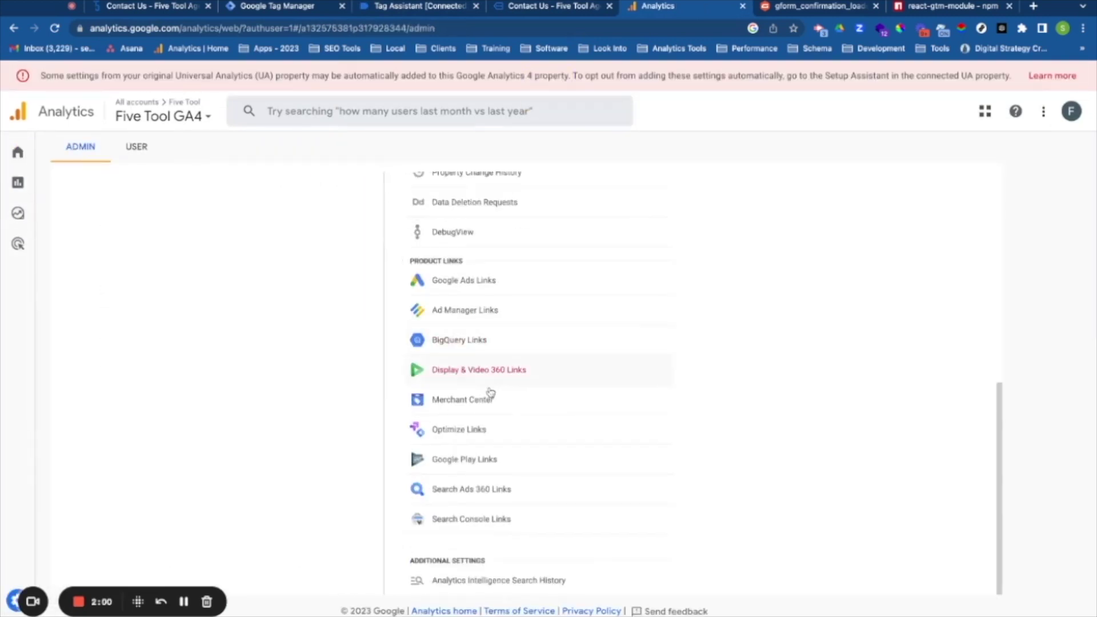
click(470, 233)
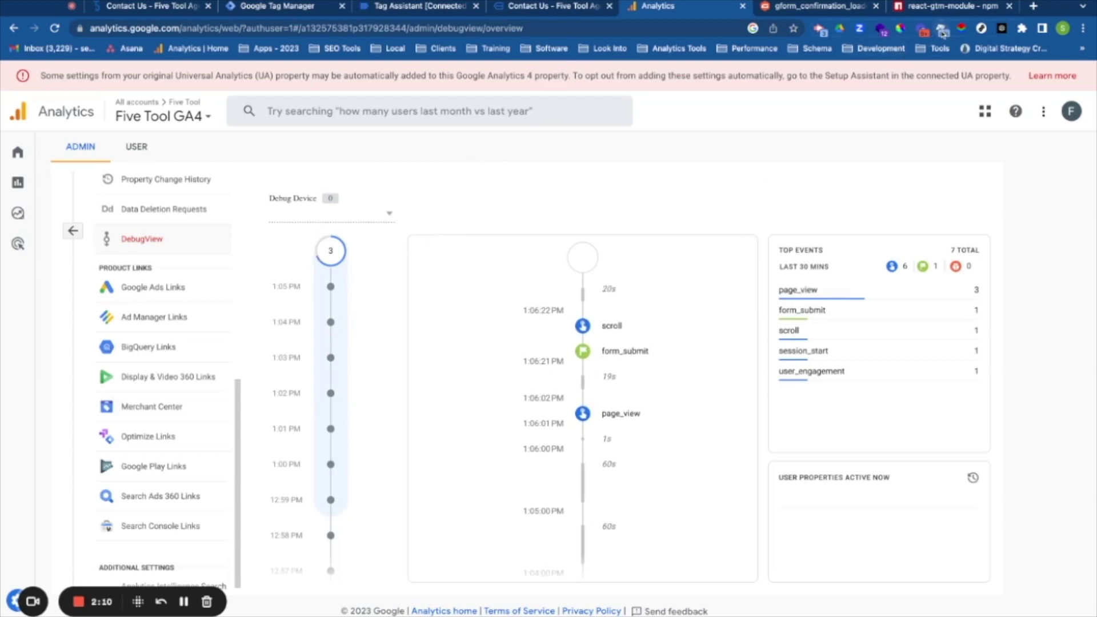
click(625, 354)
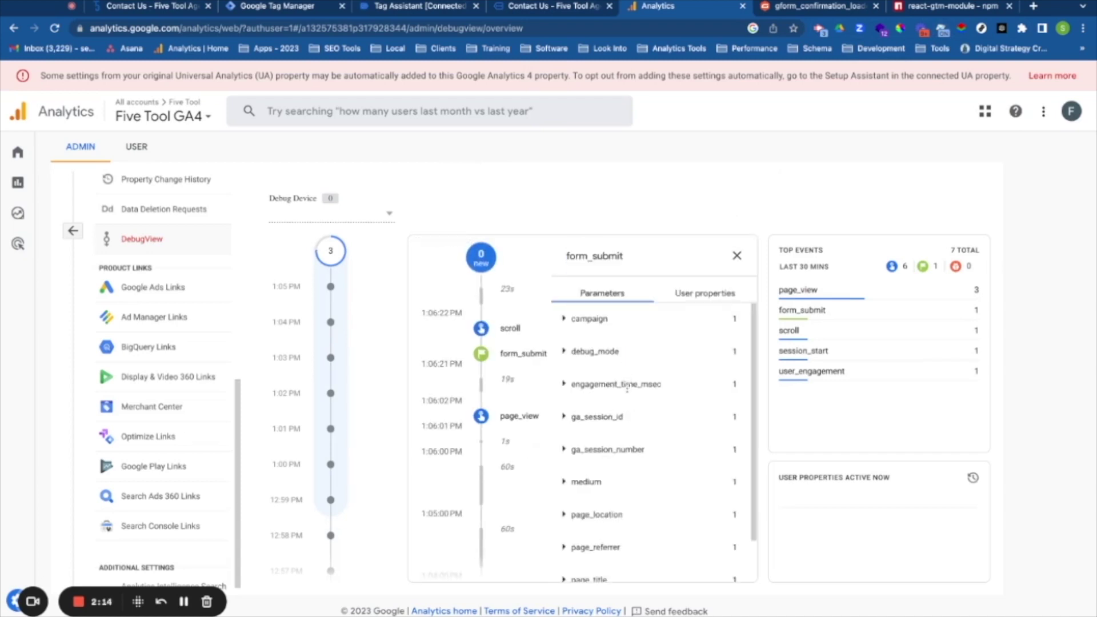
scroll(626, 389, down, 1)
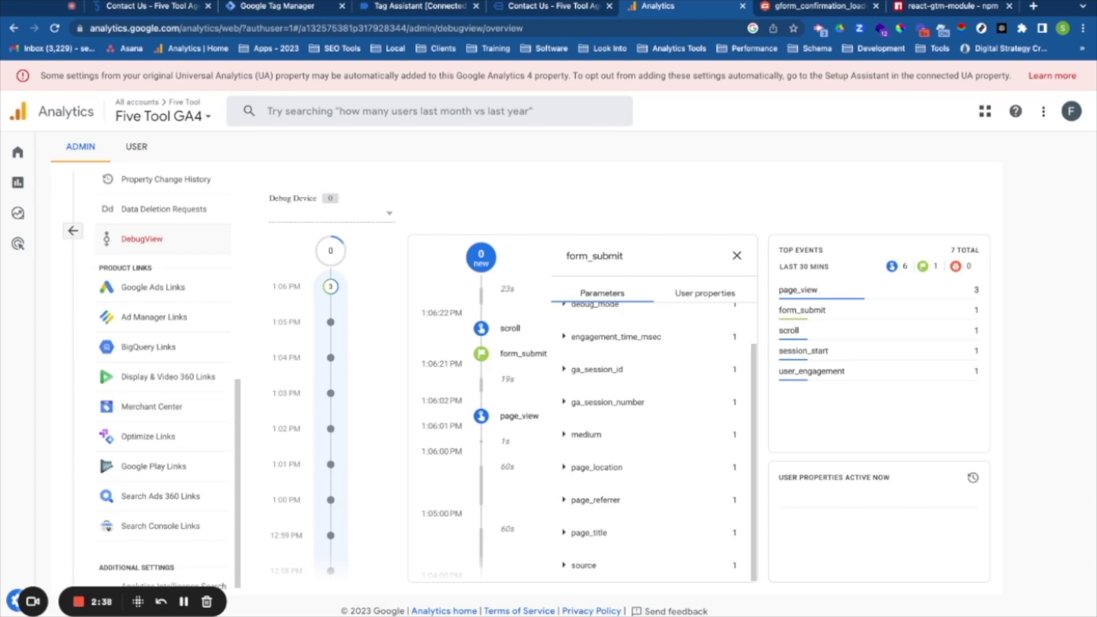
click(183, 602)
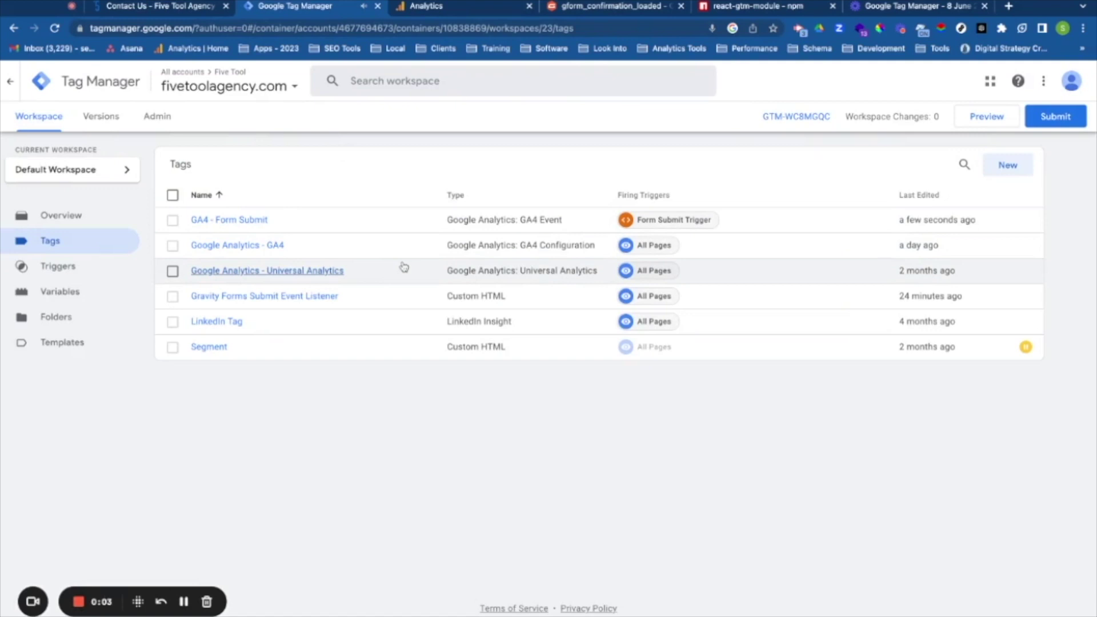
- Open the Gravity Forms Submit Event Listener tag in Tag Manager and copy the gravityFormID key from its script
click(362, 302)
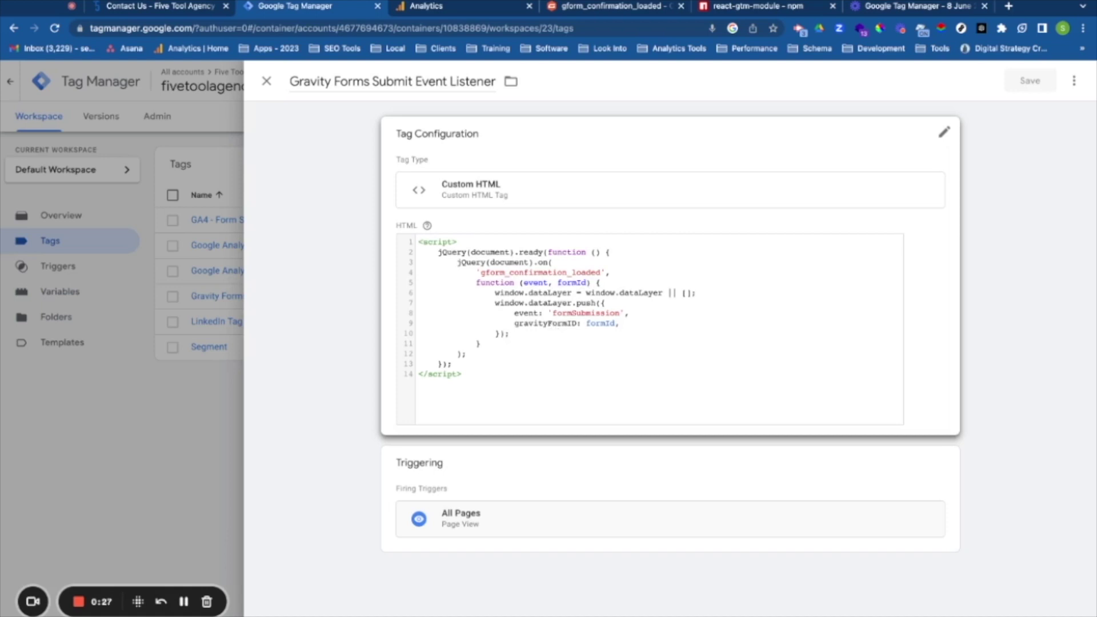
click(552, 312)
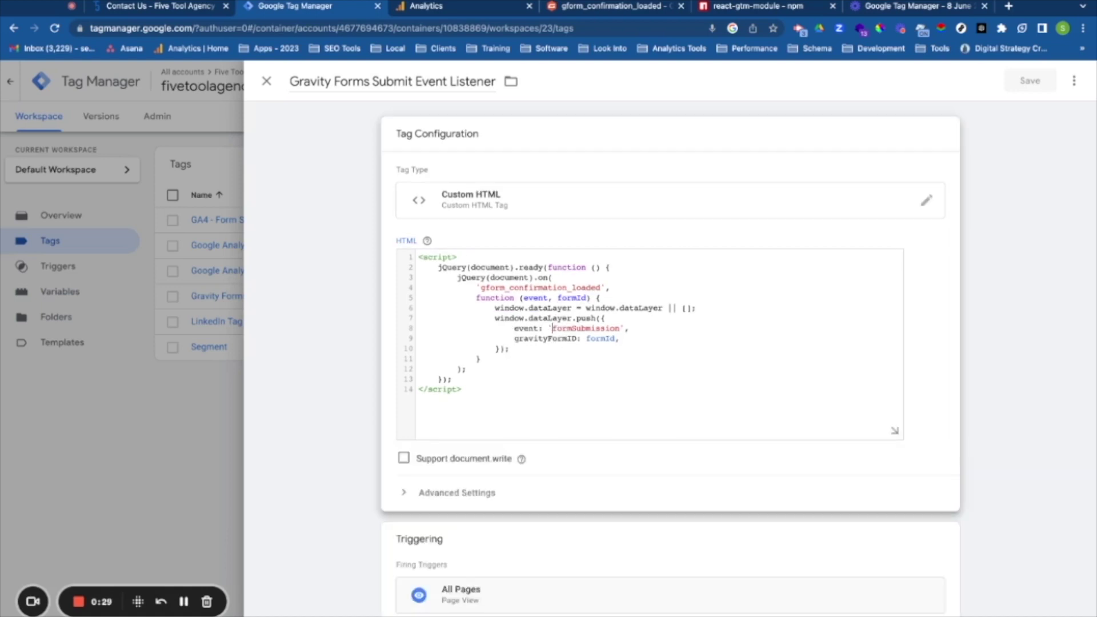
double_click(539, 339)
key(ctrl+c)
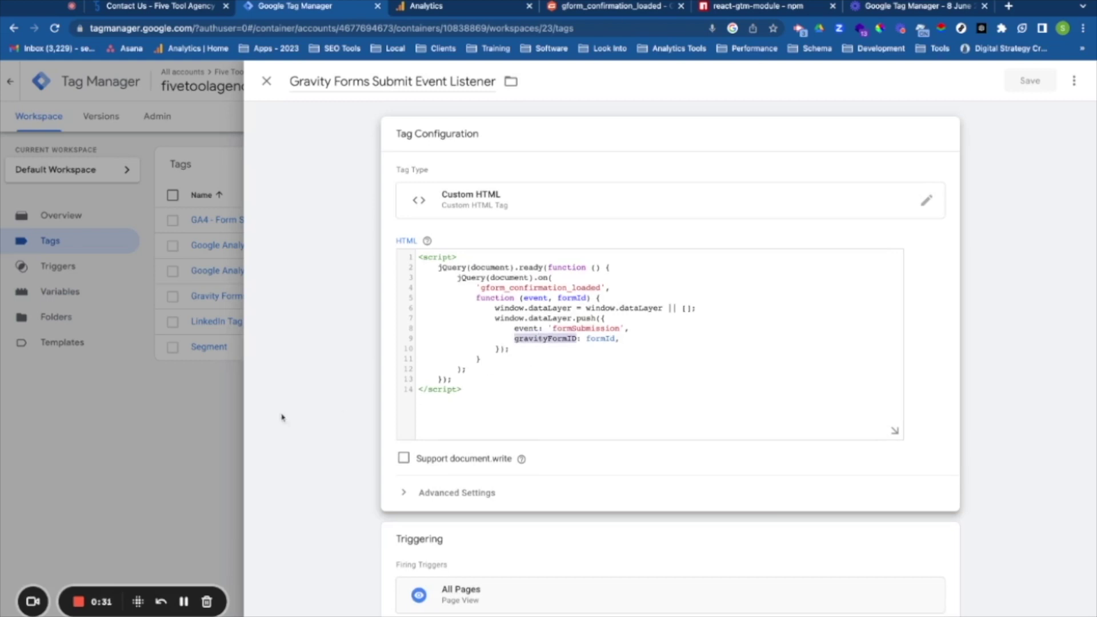
- Close the listener tag and create a new user-defined variable named "DLV - Gravity Form ID"
click(127, 456)
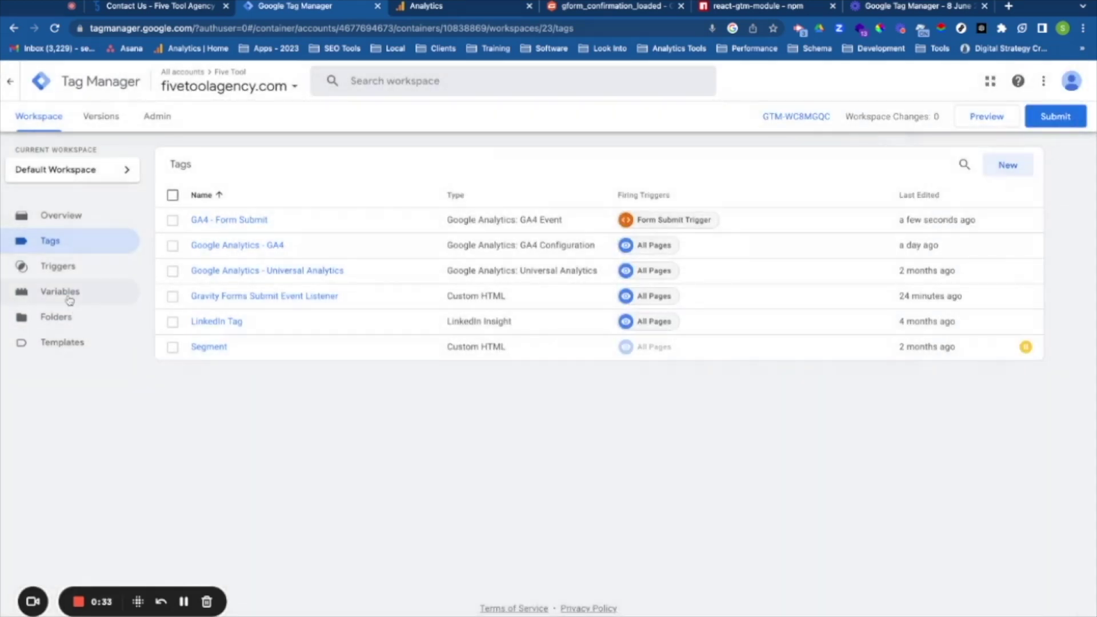
click(69, 300)
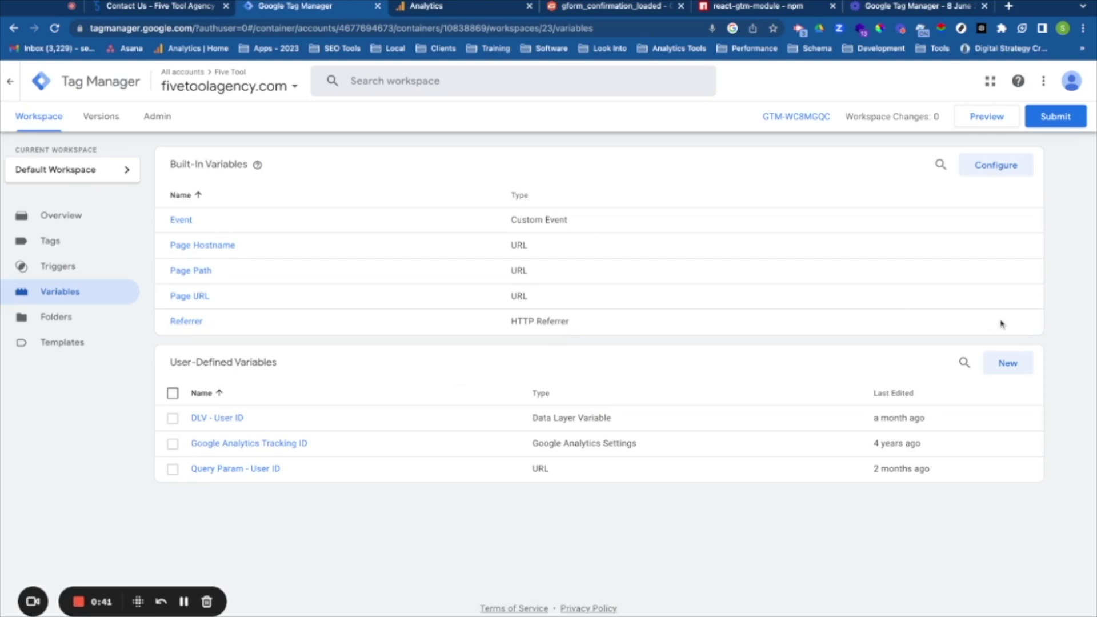
click(1007, 364)
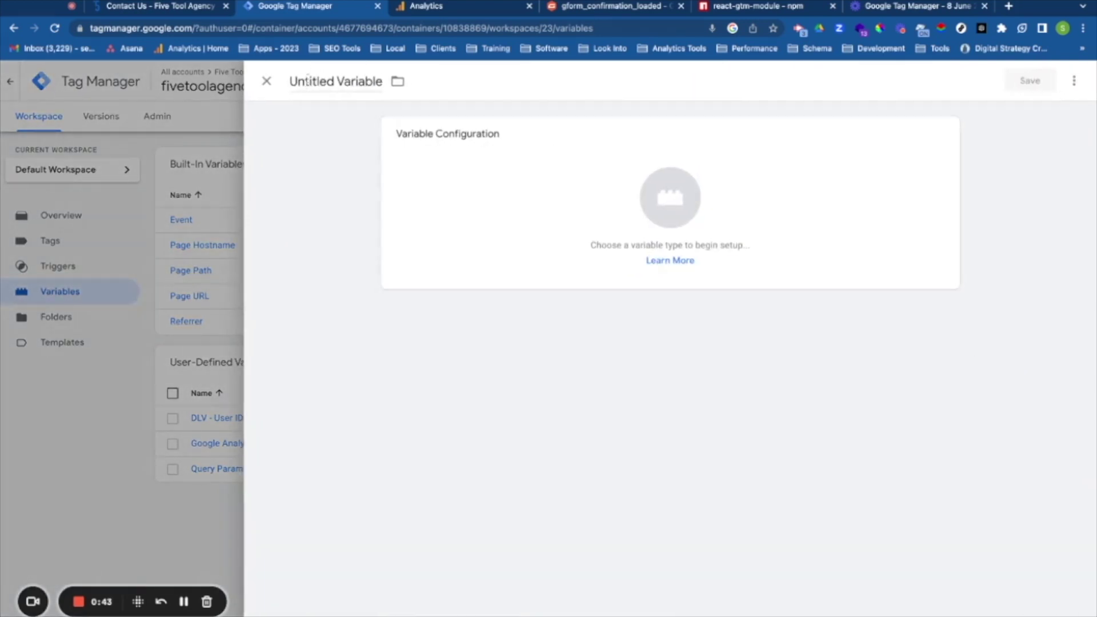
click(307, 80)
text(DLV)
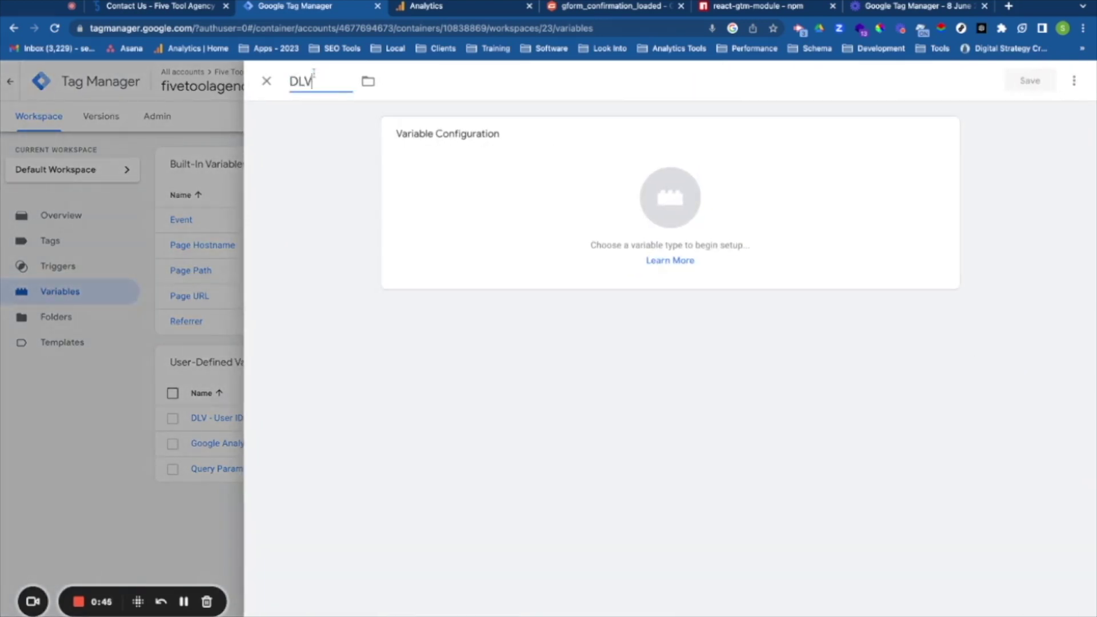
text( - Gravity Form ID)
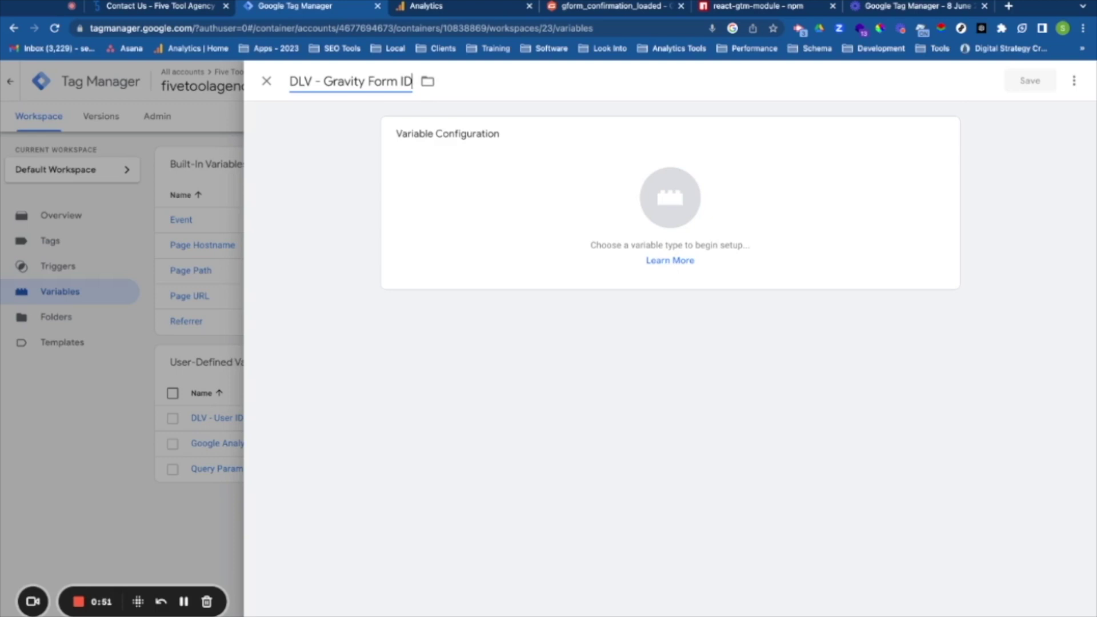
- Make the variable a Data Layer Variable with the data layer variable name gravityFormID and save it
click(686, 220)
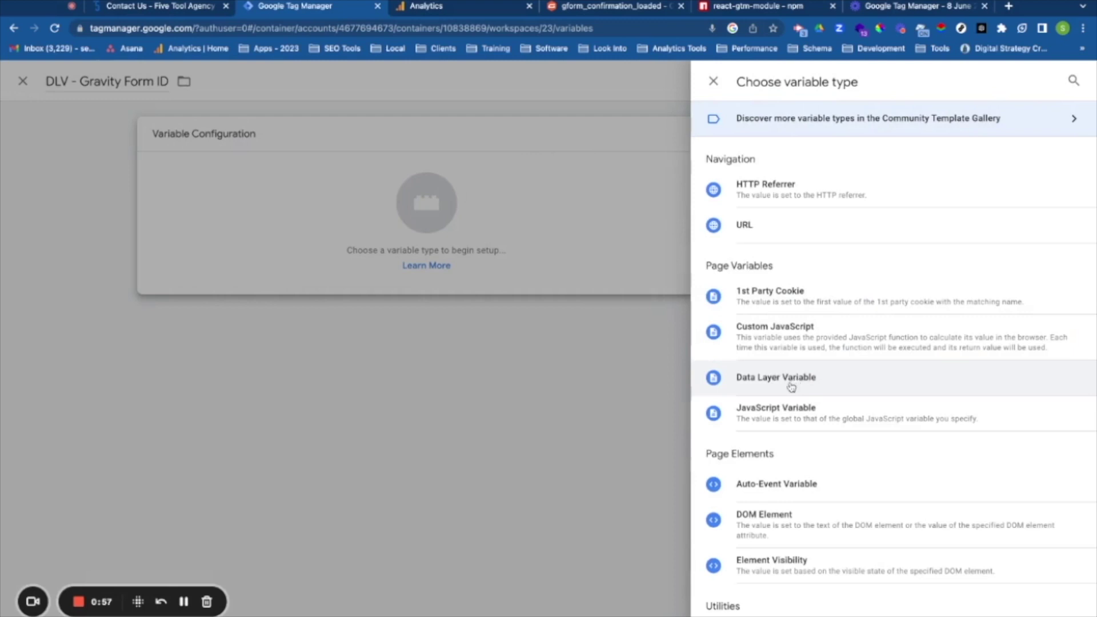
click(791, 387)
click(465, 260)
key(ctrl+v)
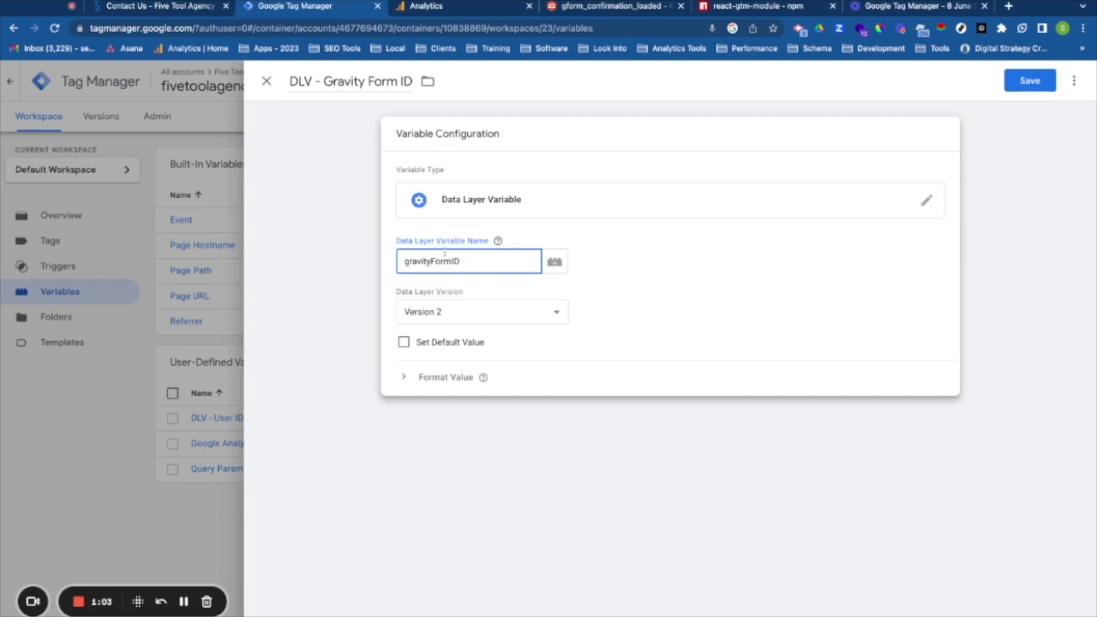
click(1030, 87)
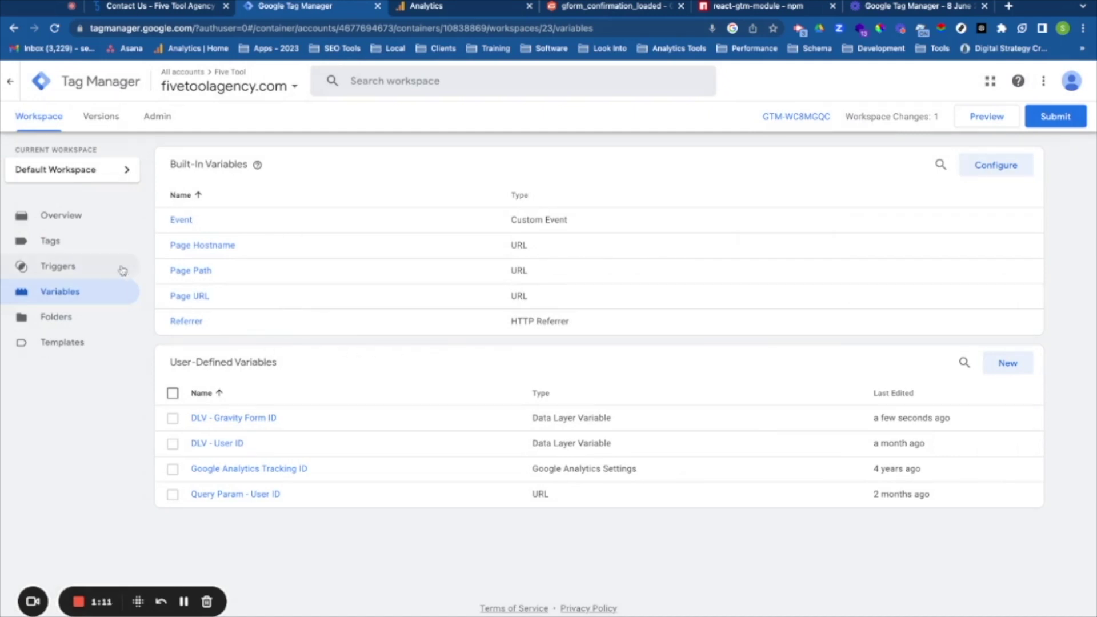
- Add the event parameter gravity_form_id with the value {{DLV - Gravity Form ID}} to the GA4 - Form Submit tag and save it
click(57, 242)
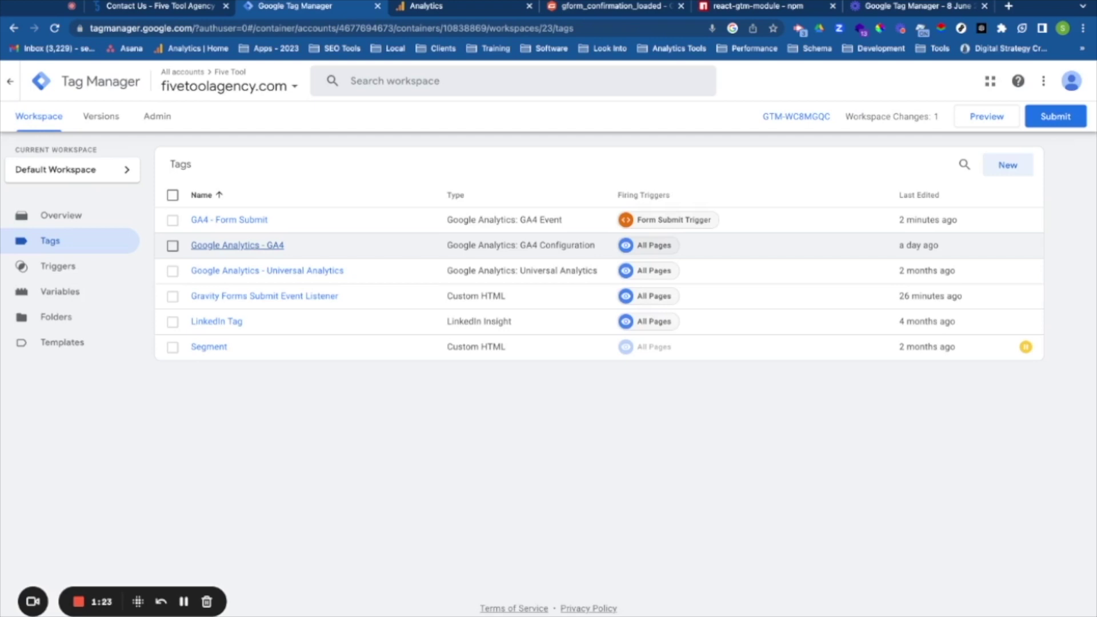
click(253, 222)
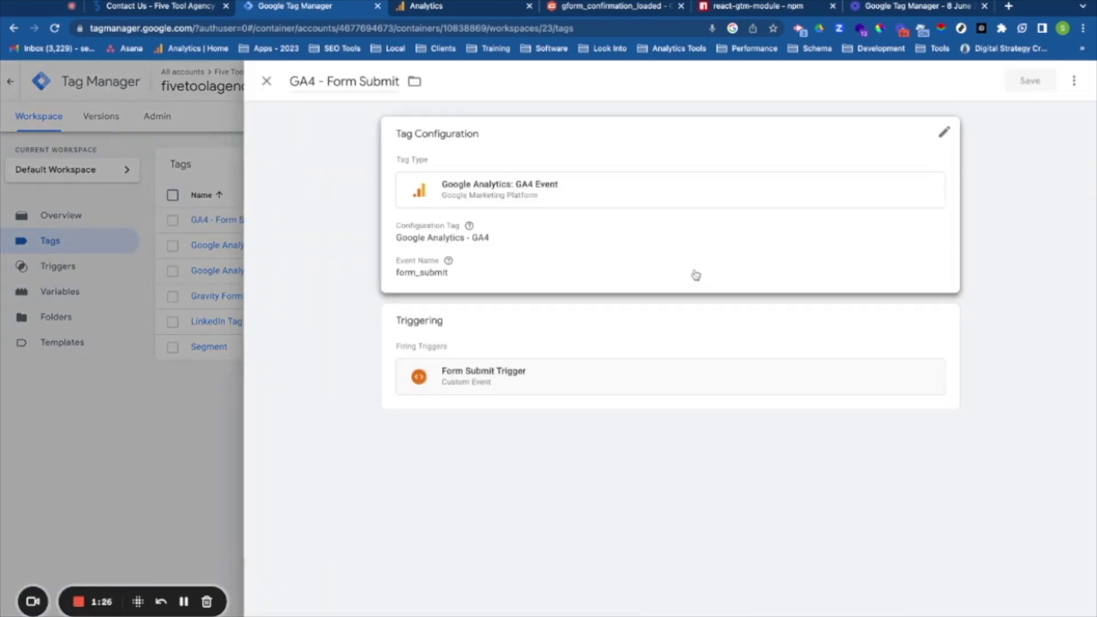
click(606, 255)
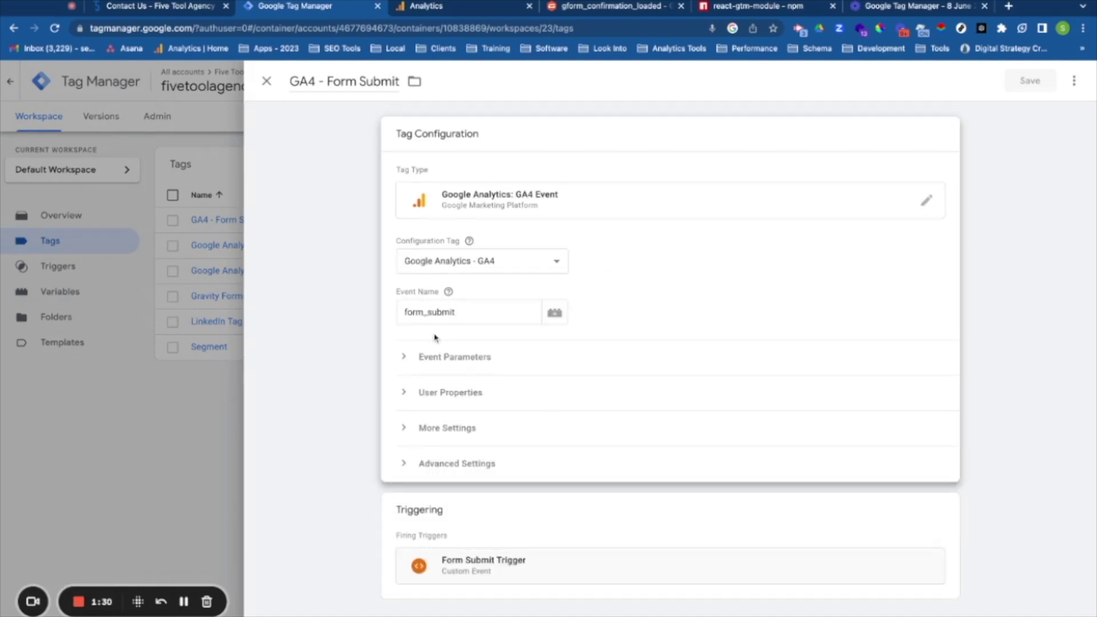
click(471, 364)
click(461, 399)
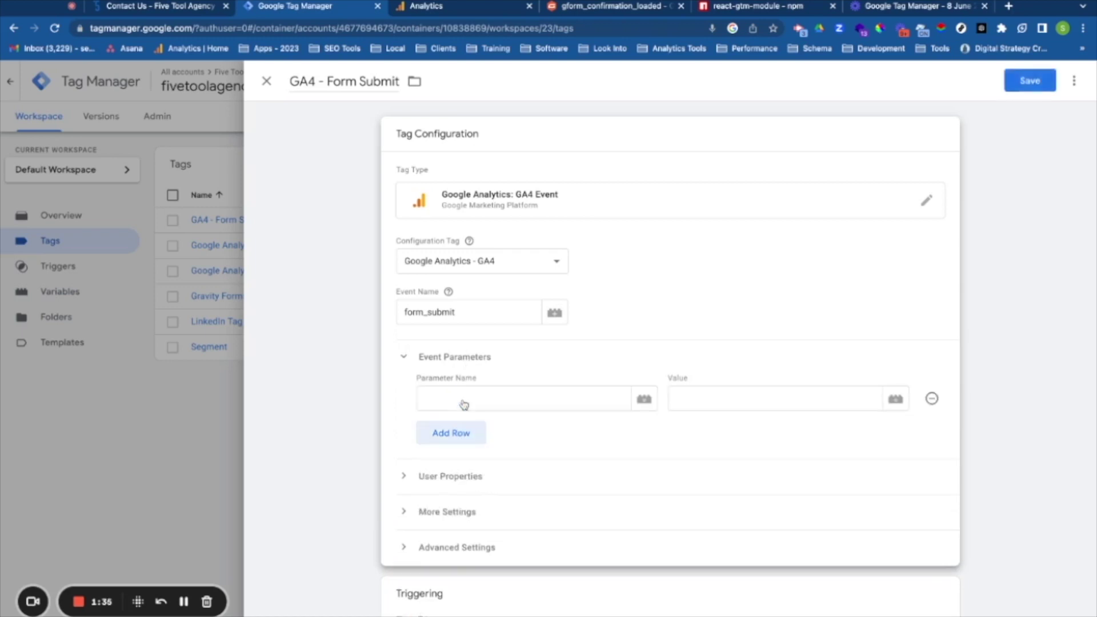
click(473, 398)
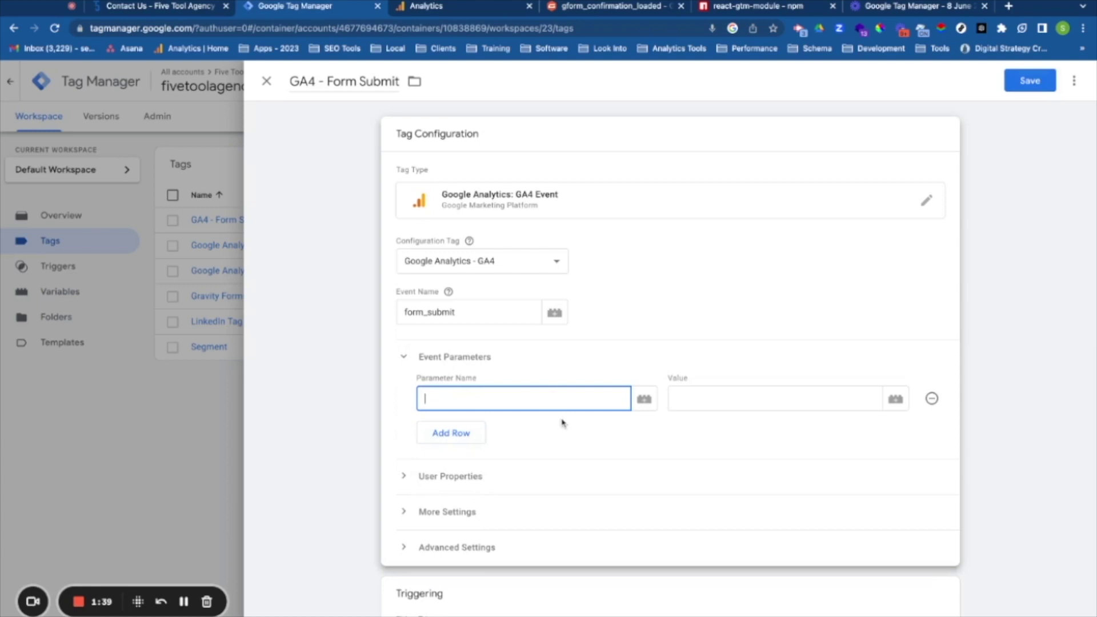
text(gravity_form_id)
click(896, 400)
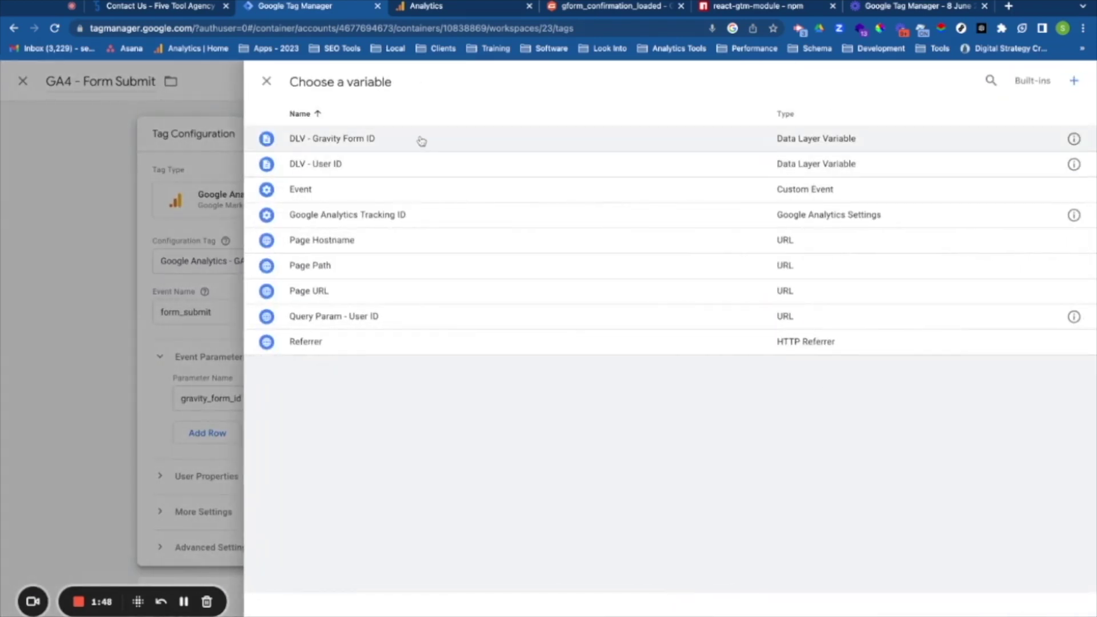
click(387, 143)
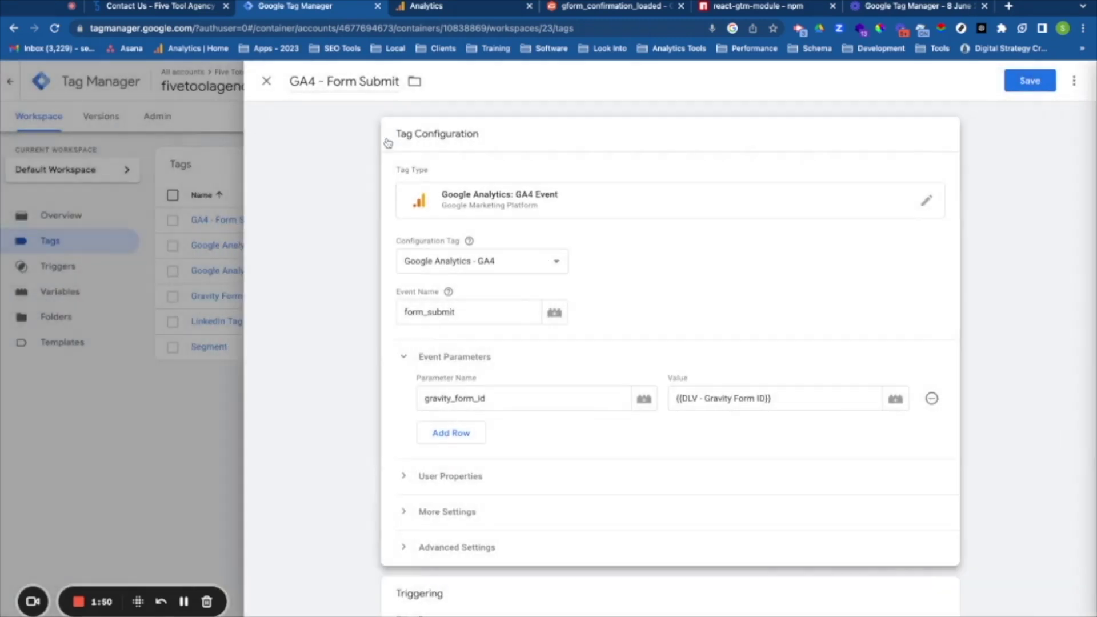
click(1029, 81)
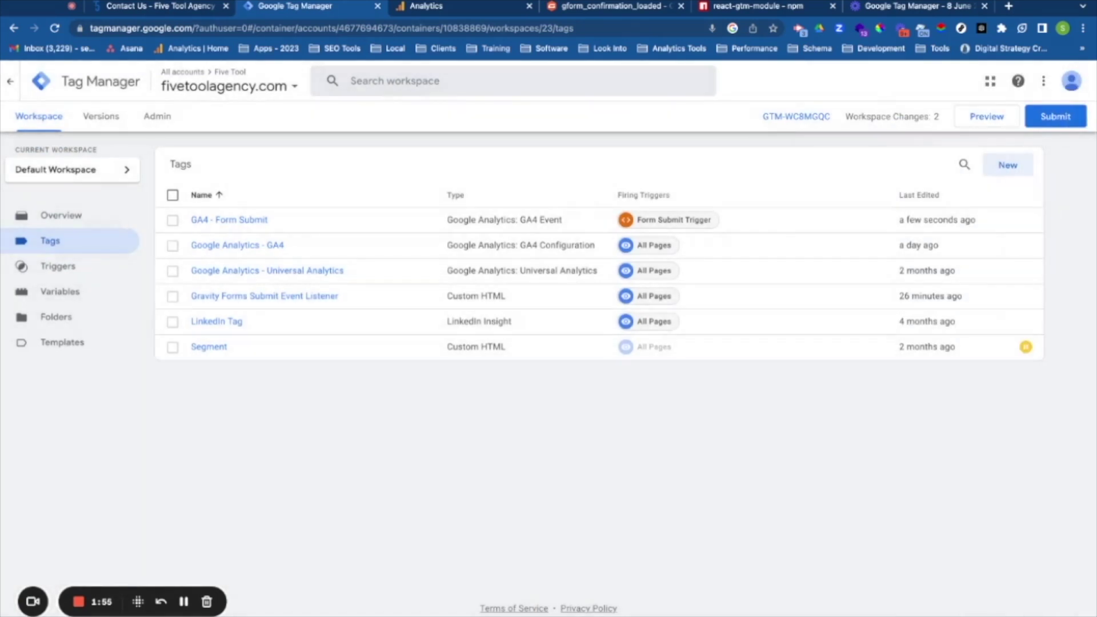
- Publish the workspace changes as a version named "Adding Gravity Form Submit Events/Tags"
click(1048, 117)
click(448, 225)
text(Adding Grav)
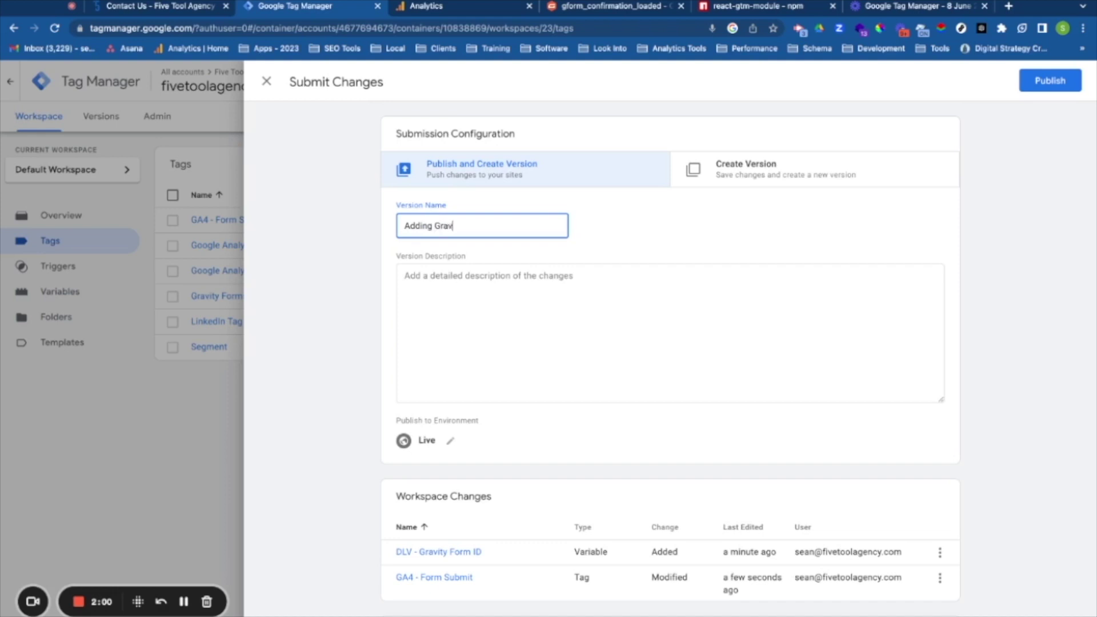
text(ity Form Submit Events/Tags)
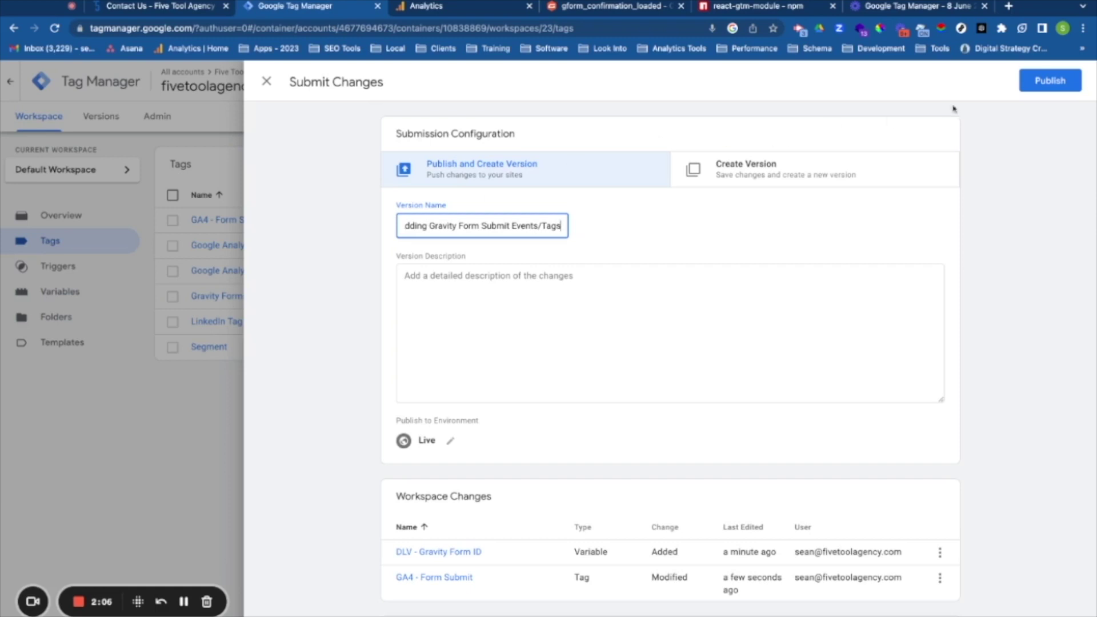
click(1051, 89)
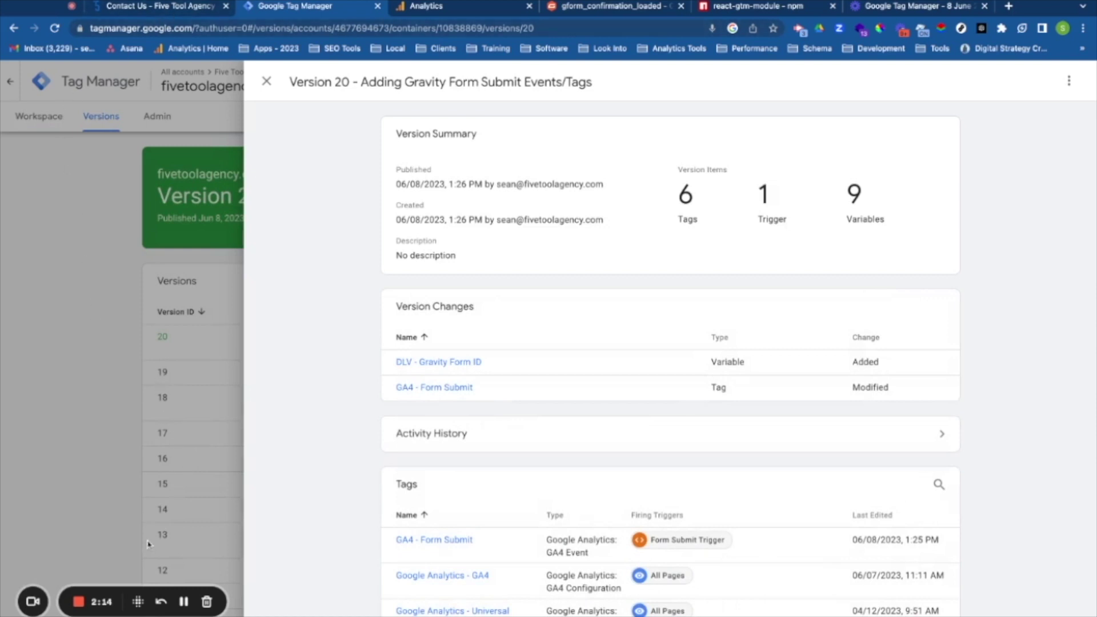
- Clear the captured tags in ObservePoint on the Contact Us page and briefly check DebugView in Google Analytics
click(209, 602)
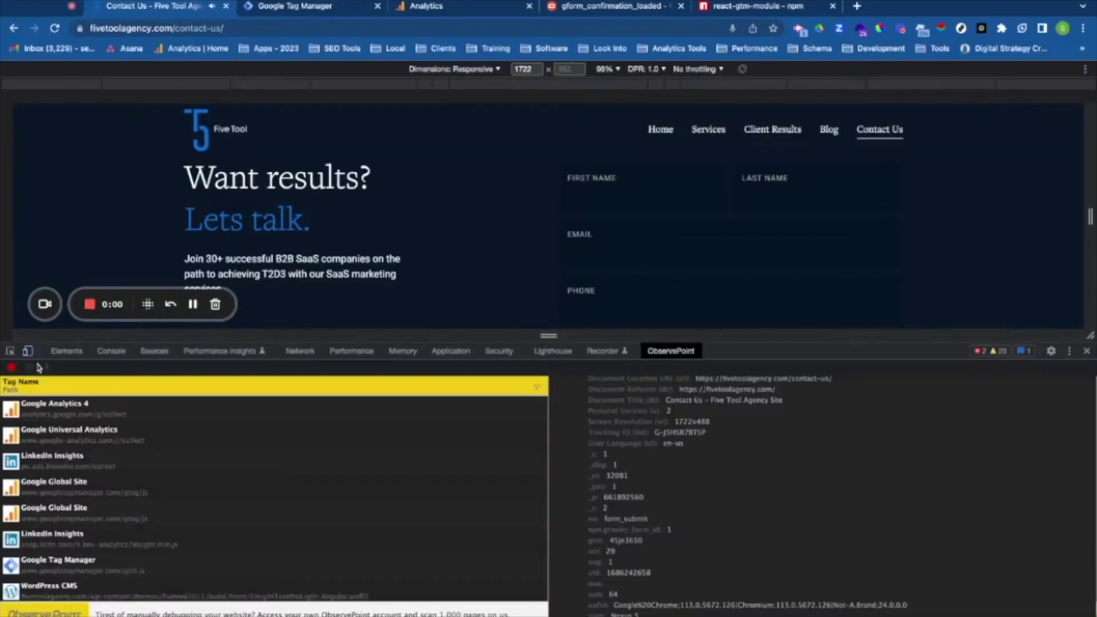
click(30, 368)
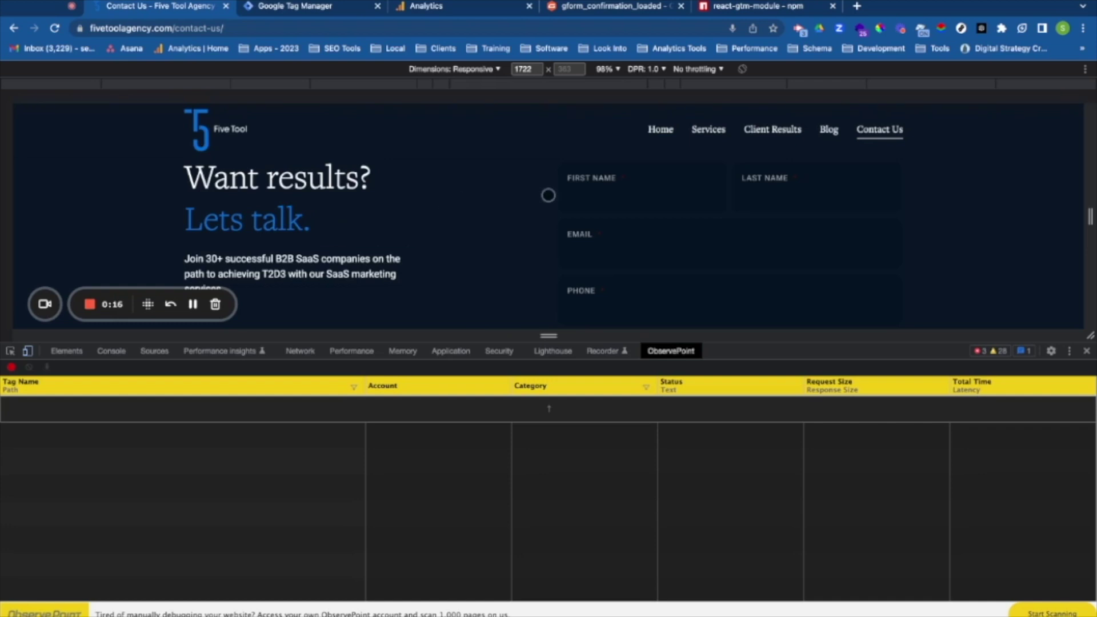
click(470, 14)
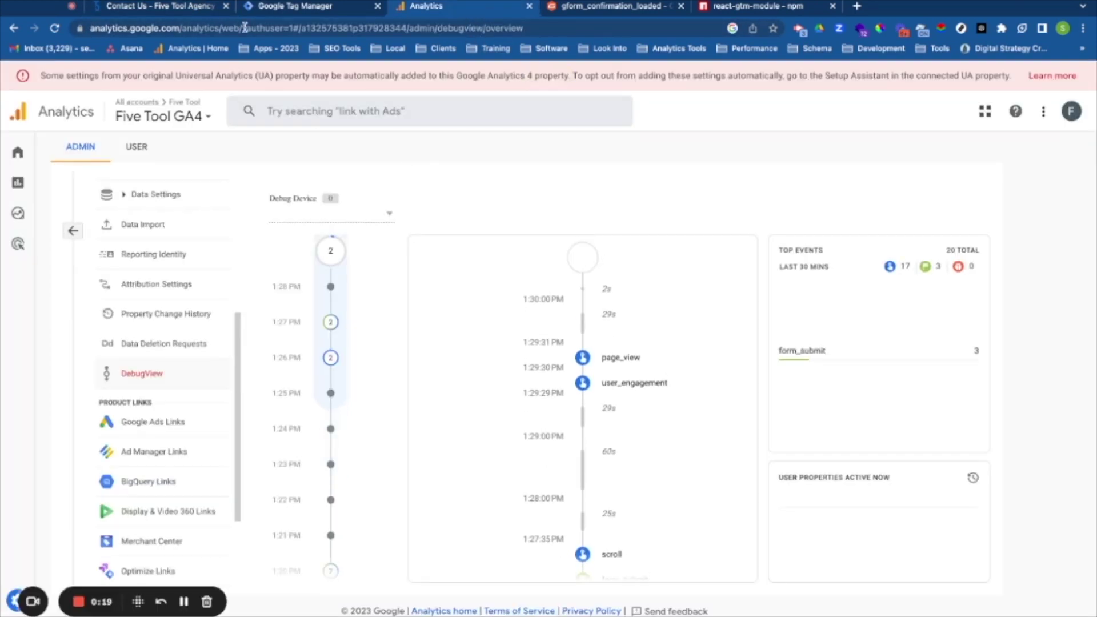
click(180, 11)
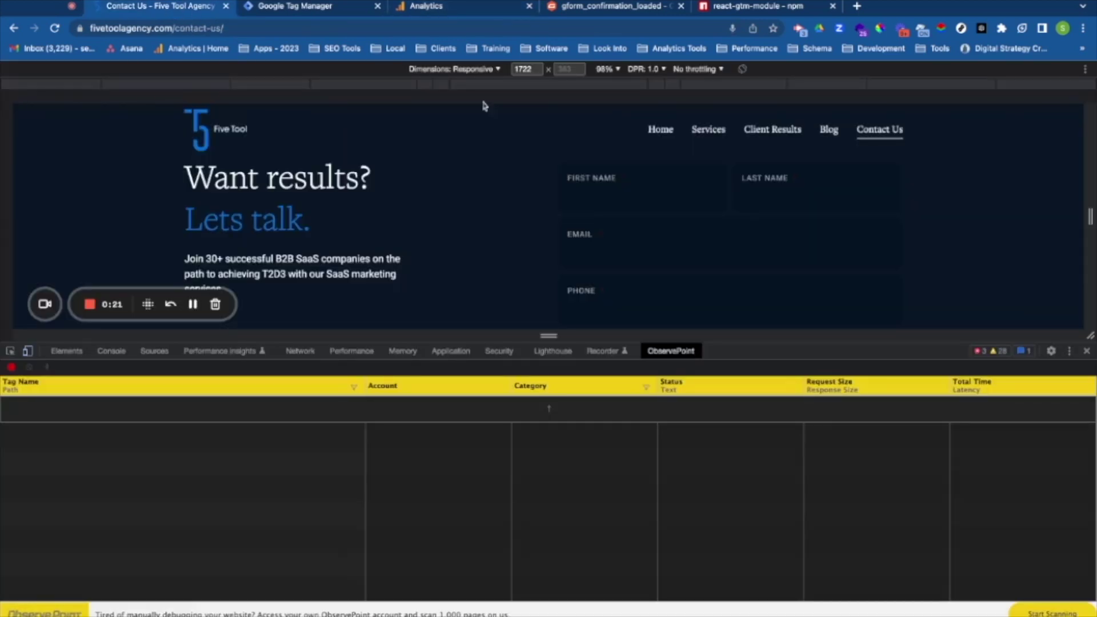
- Fill in the contact form with the saved name, e-mail and phone, and enter the message "Test"
click(638, 201)
click(606, 241)
scroll(537, 236, down, 2)
click(615, 233)
text(Test)
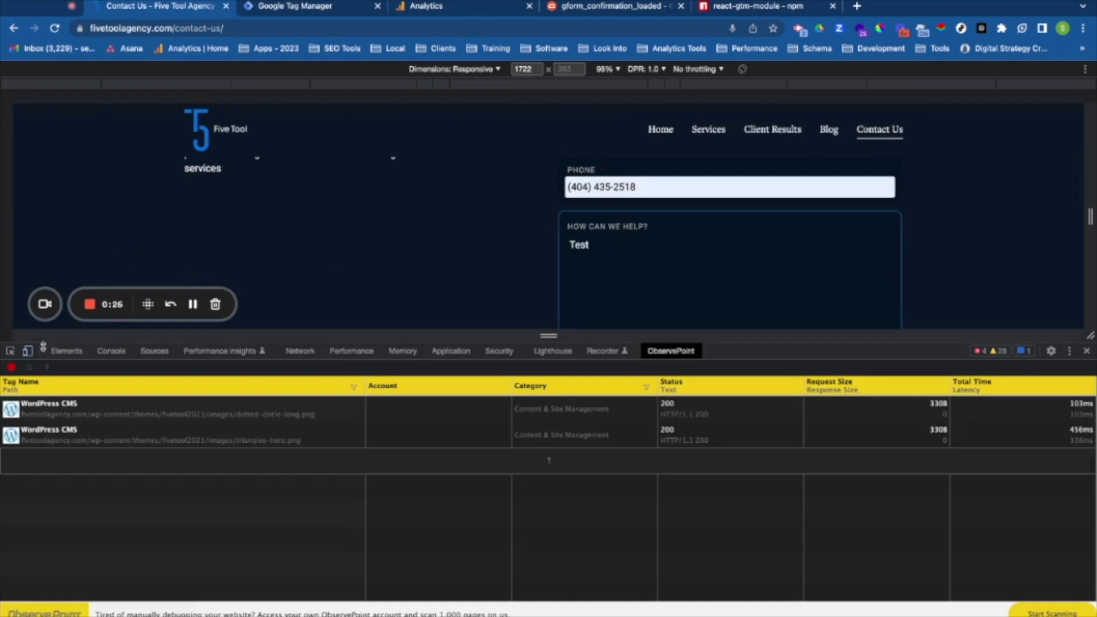
- Clear the captured ObservePoint tags again and submit the contact form
click(26, 370)
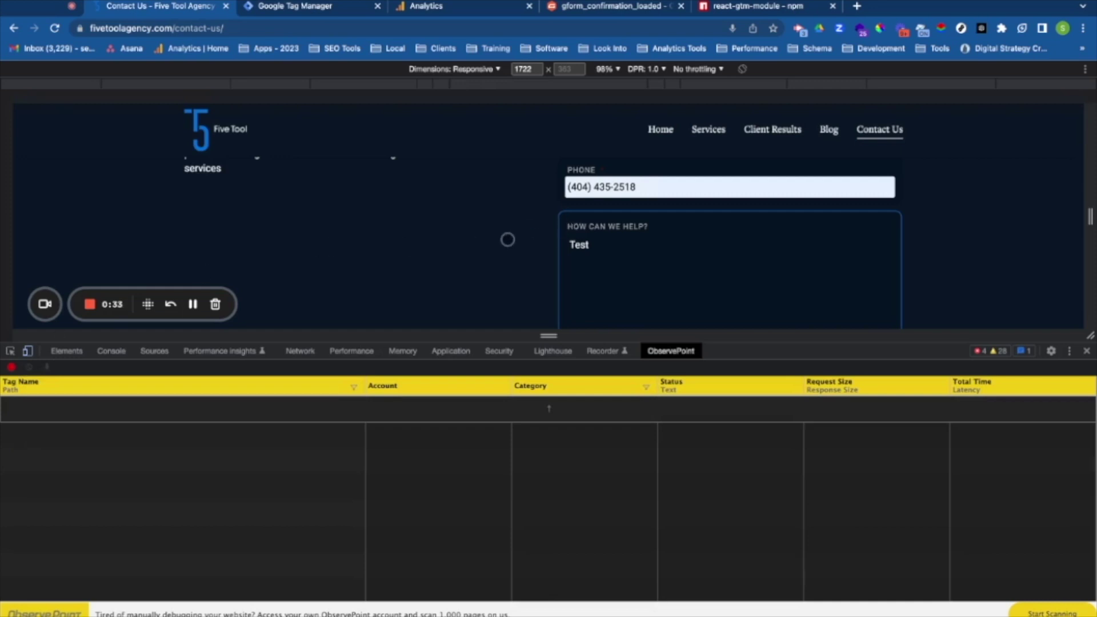
scroll(508, 240, down, 1)
scroll(527, 247, down, 4)
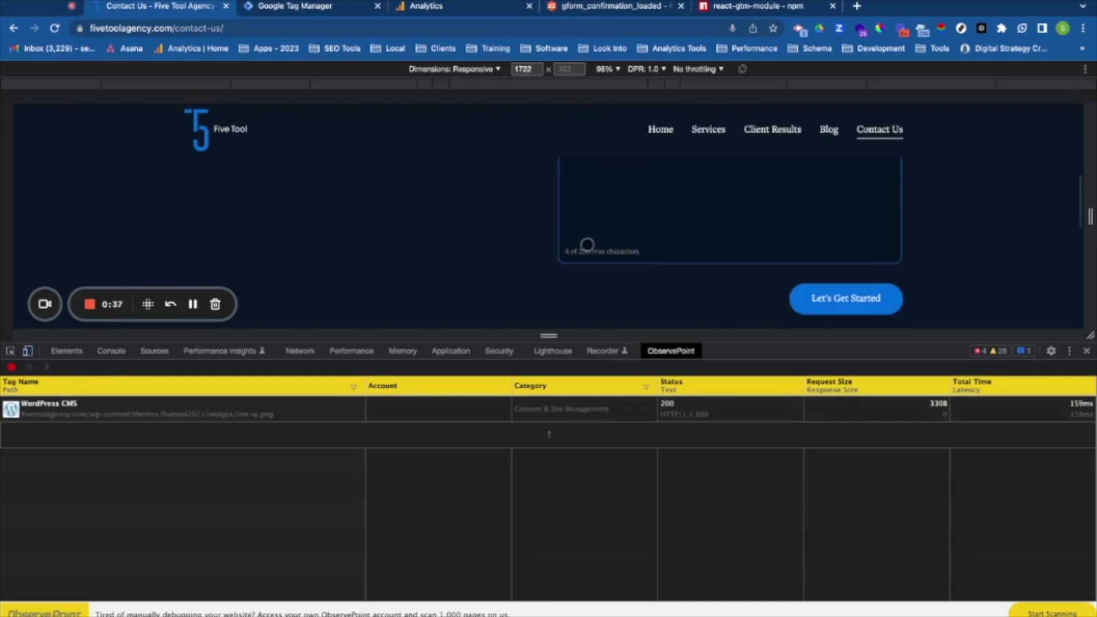
click(851, 299)
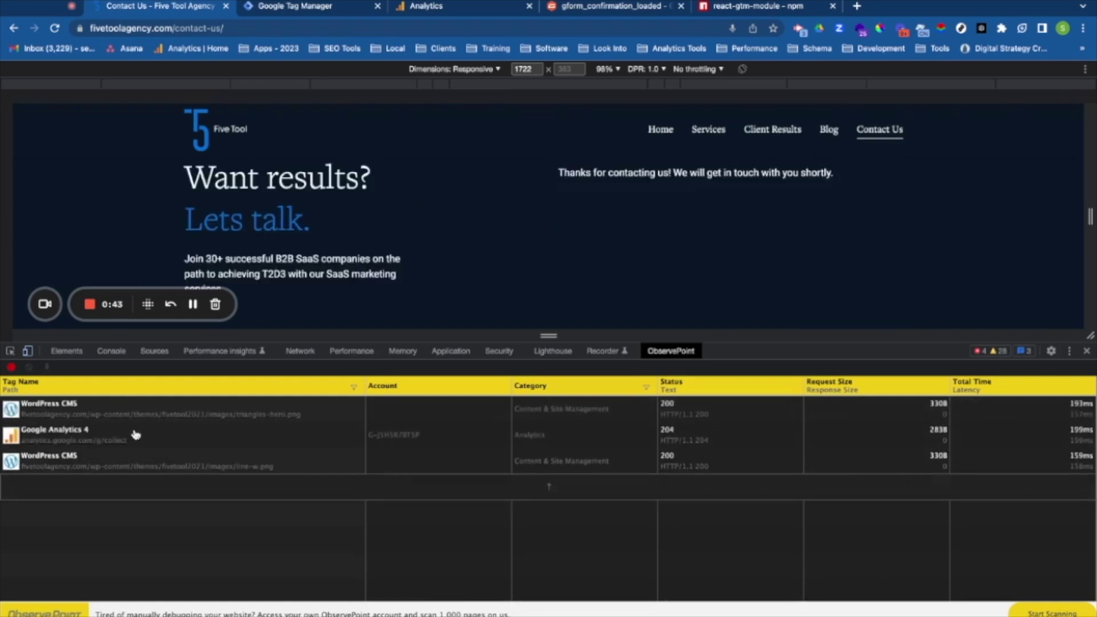
- Open the captured Google Analytics 4 request in ObservePoint and examine its event name and gravity_form_id variable
click(147, 437)
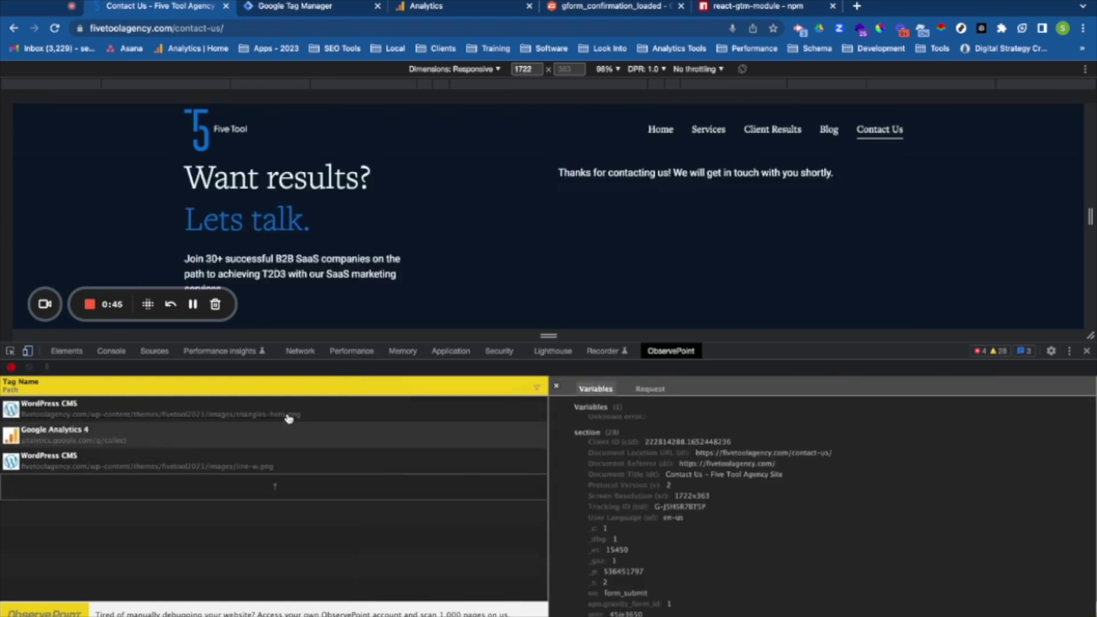
scroll(736, 514, down, 2)
scroll(738, 521, down, 1)
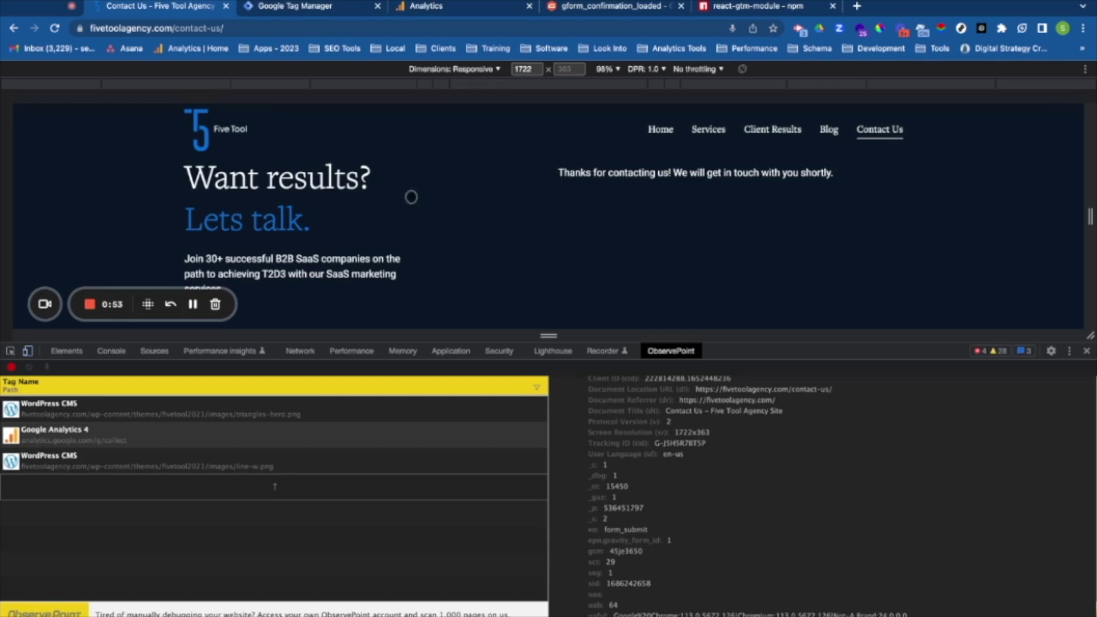
- Switch to DebugView in Google Analytics, open the latest form_submit event's parameters, and copy the gravity_form_id parameter name
click(449, 8)
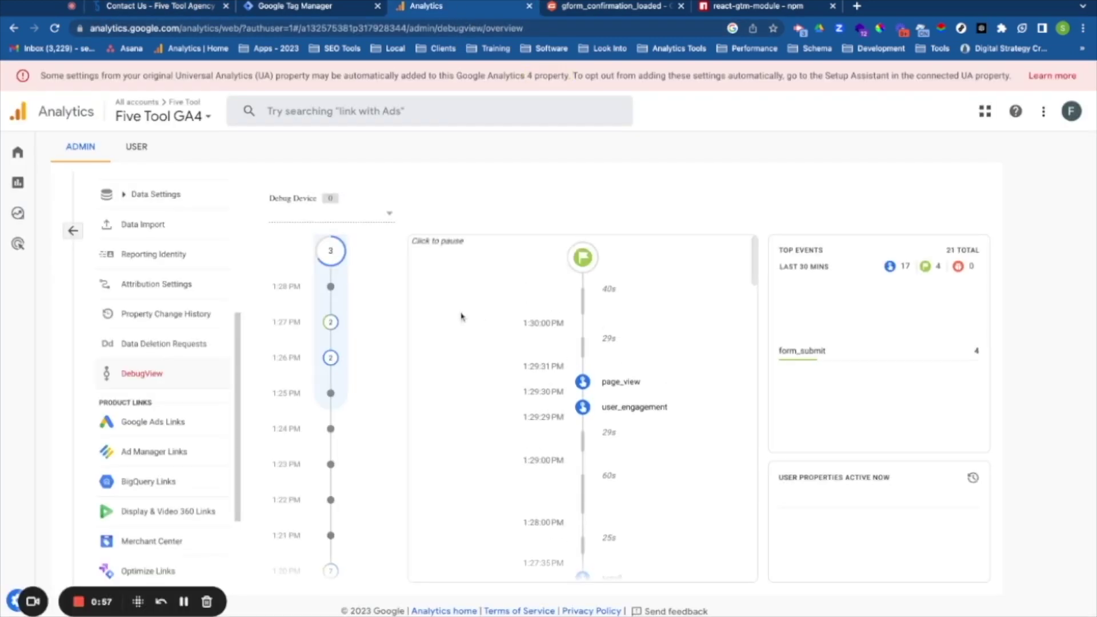
click(618, 314)
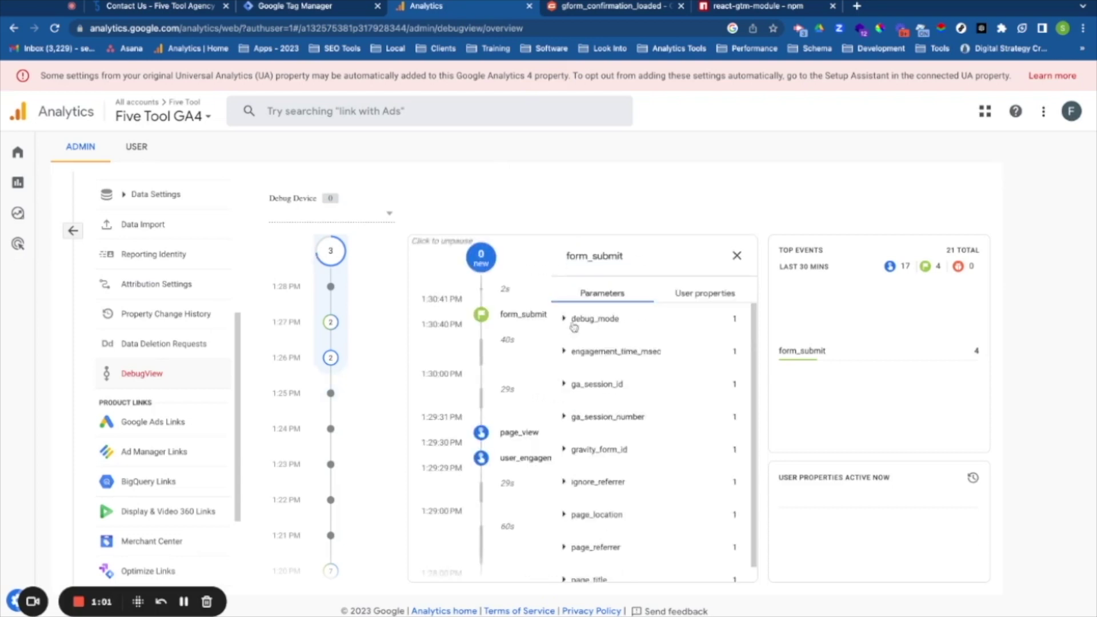
double_click(599, 449)
key(ctrl+c)
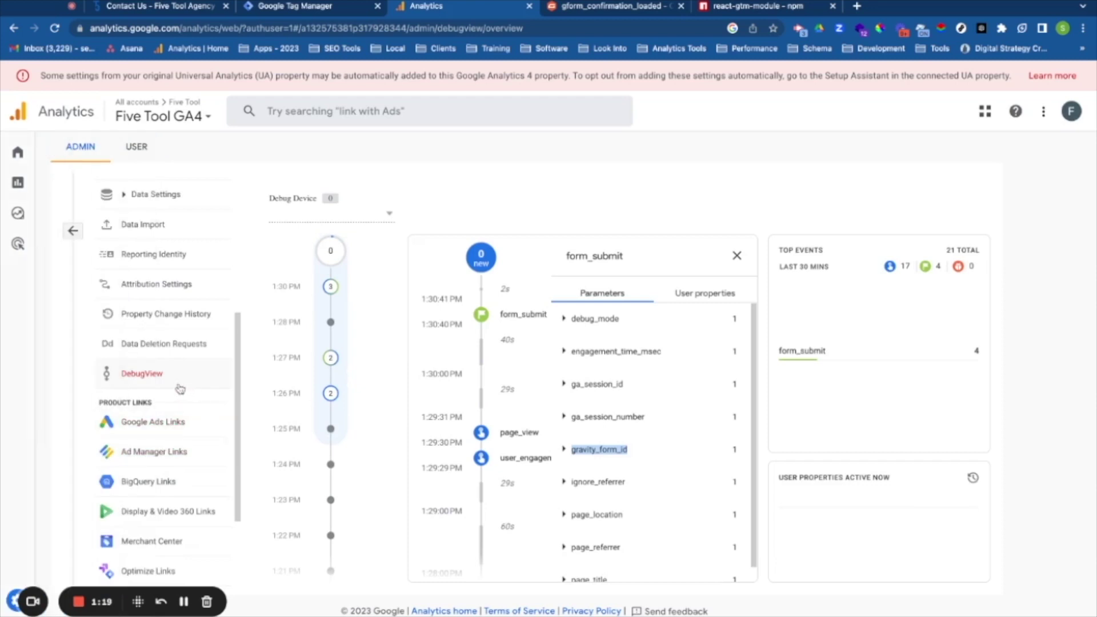
- Create an event-scoped custom dimension named "Gravity Form ID" in the GA4 property for the event parameter gravity_form_id
scroll(149, 330, up, 3)
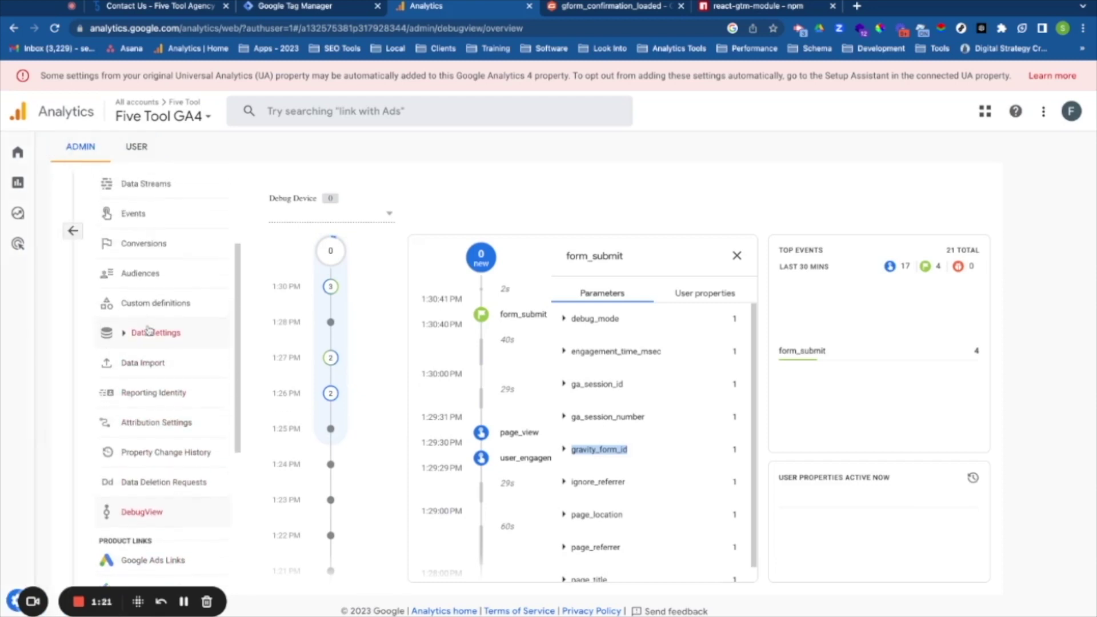
click(149, 313)
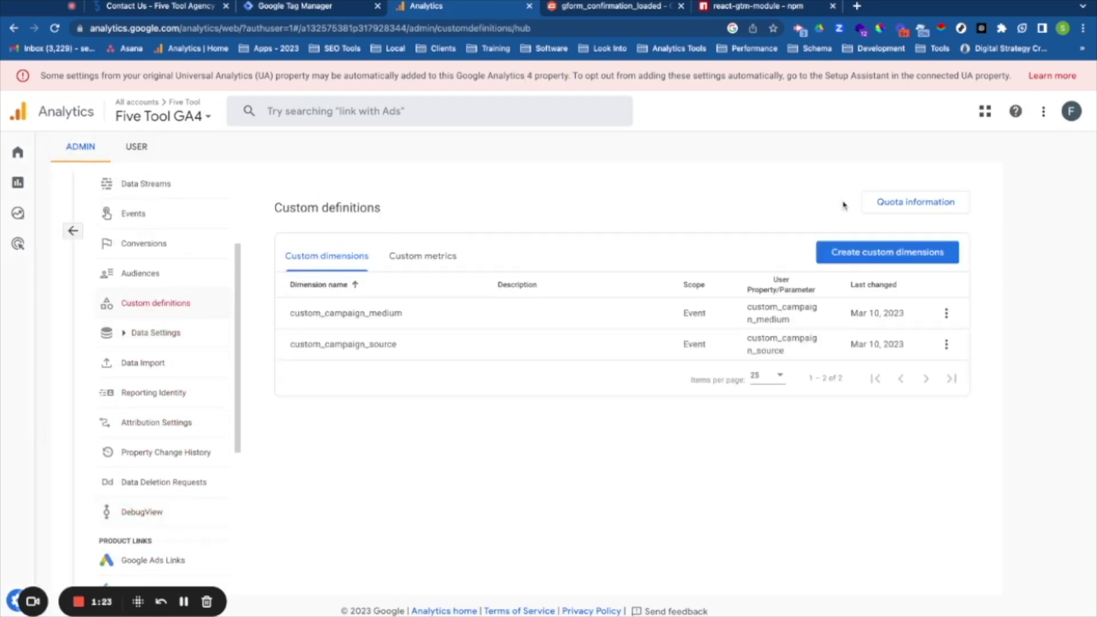
click(885, 259)
click(719, 205)
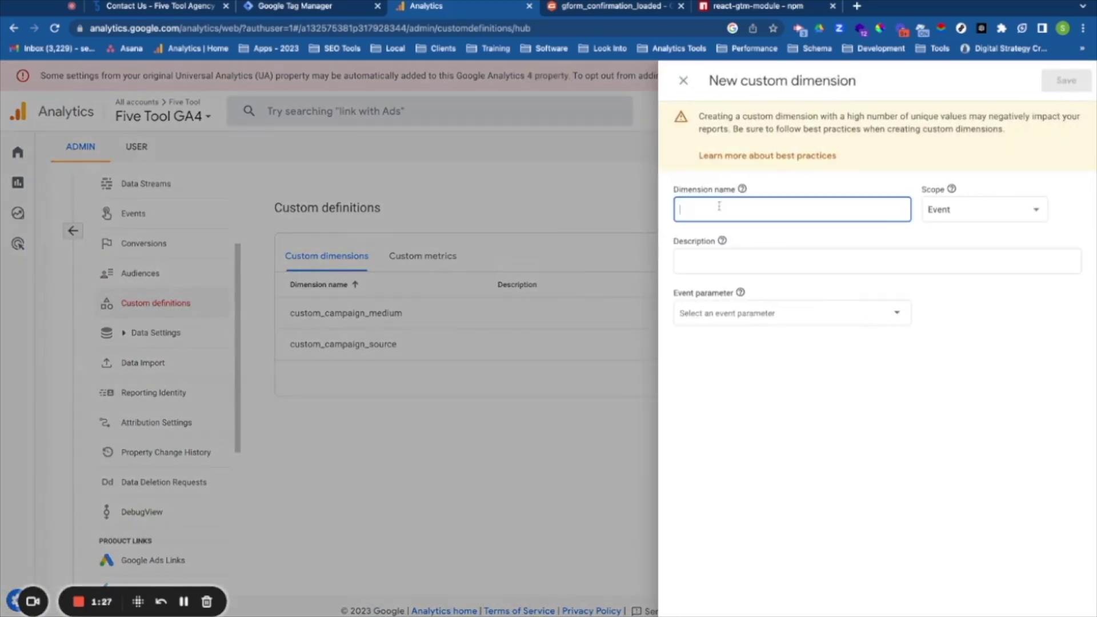
text(Gravity Form ID)
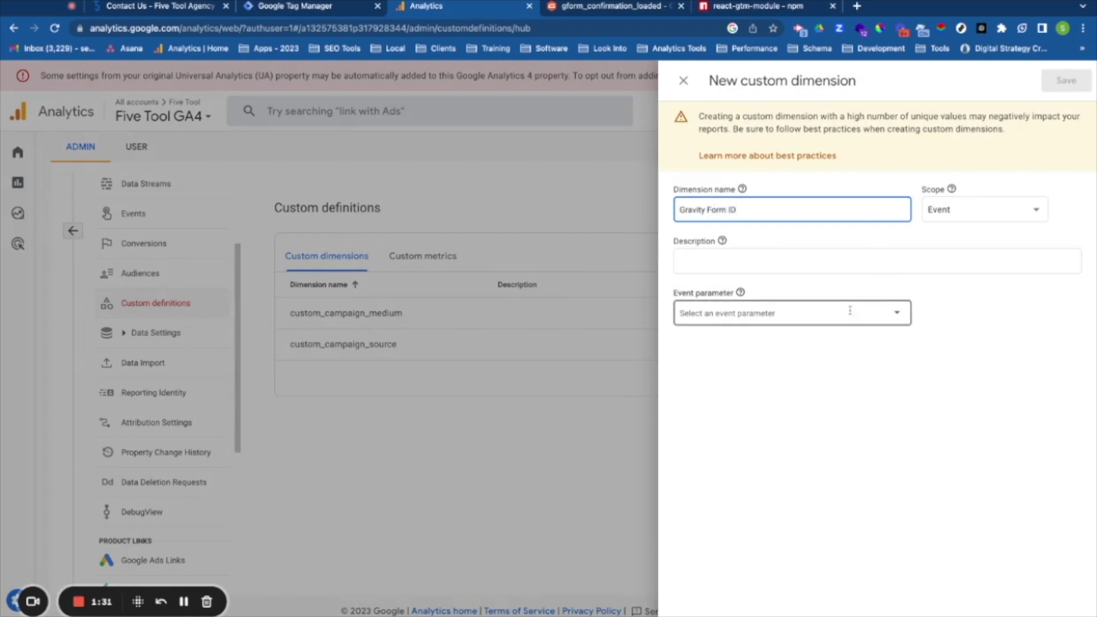
click(850, 312)
key(ctrl+v)
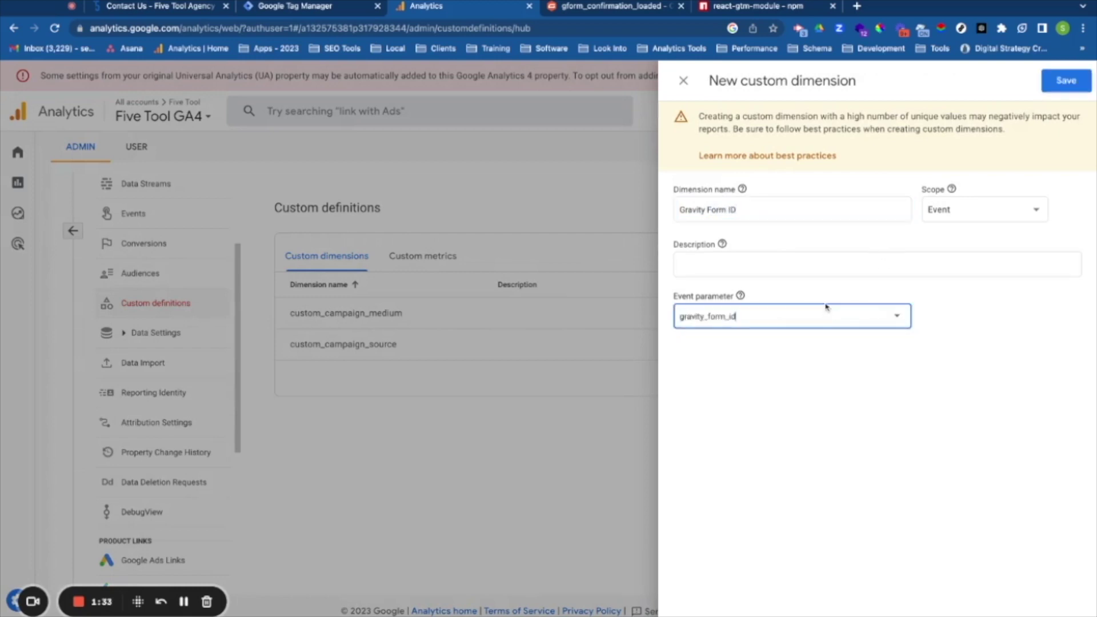
click(1067, 83)
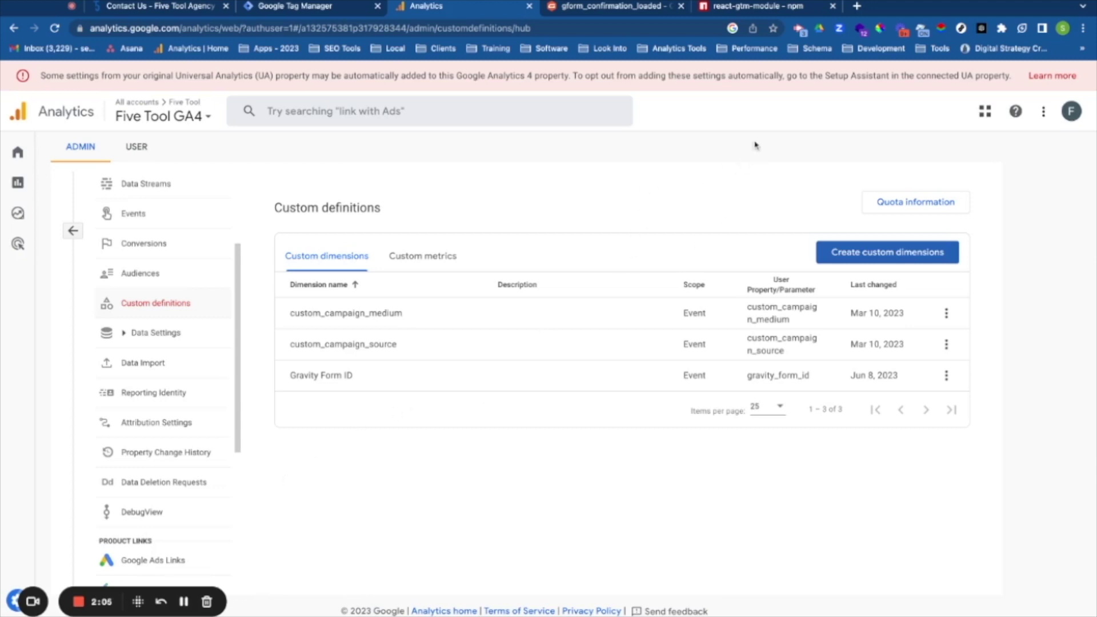
- Switch to the react-gtm-module npm page, examine the data layer code examples in its GitHub repository's README, and return to Google Tag Manager
click(769, 8)
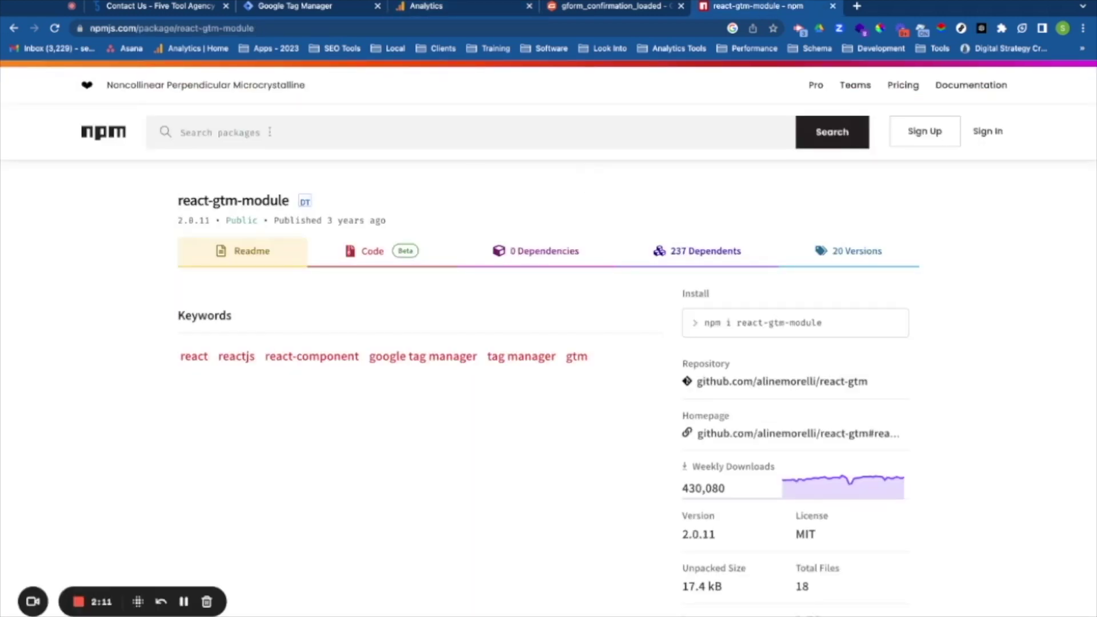
click(765, 387)
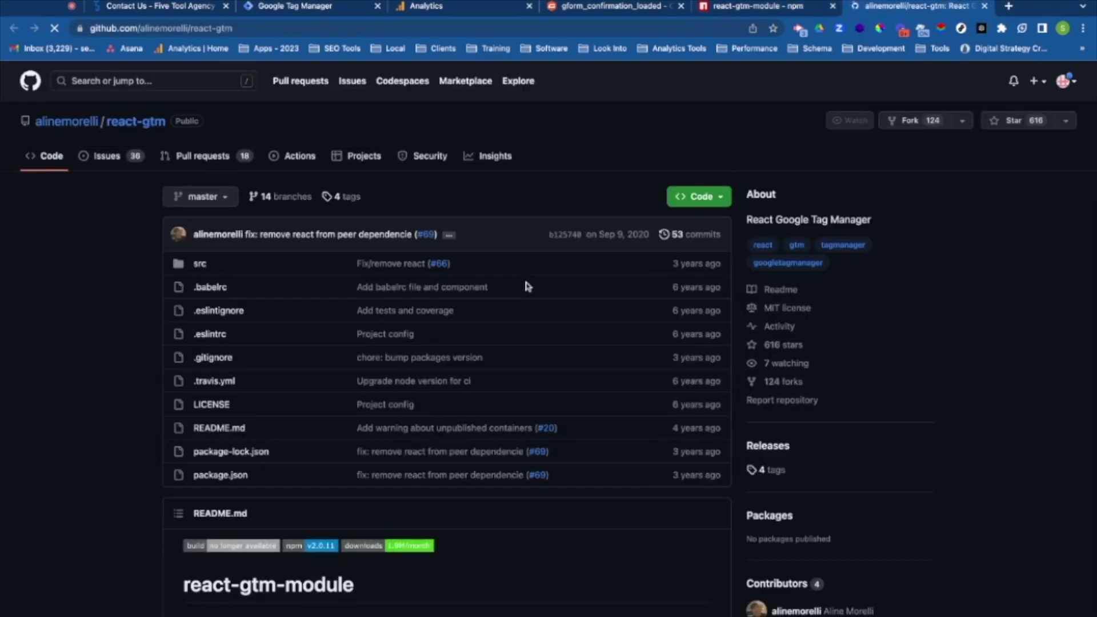
scroll(489, 340, down, 8)
scroll(457, 360, down, 5)
scroll(446, 342, down, 2)
scroll(446, 343, down, 10)
scroll(446, 342, down, 6)
scroll(445, 343, down, 7)
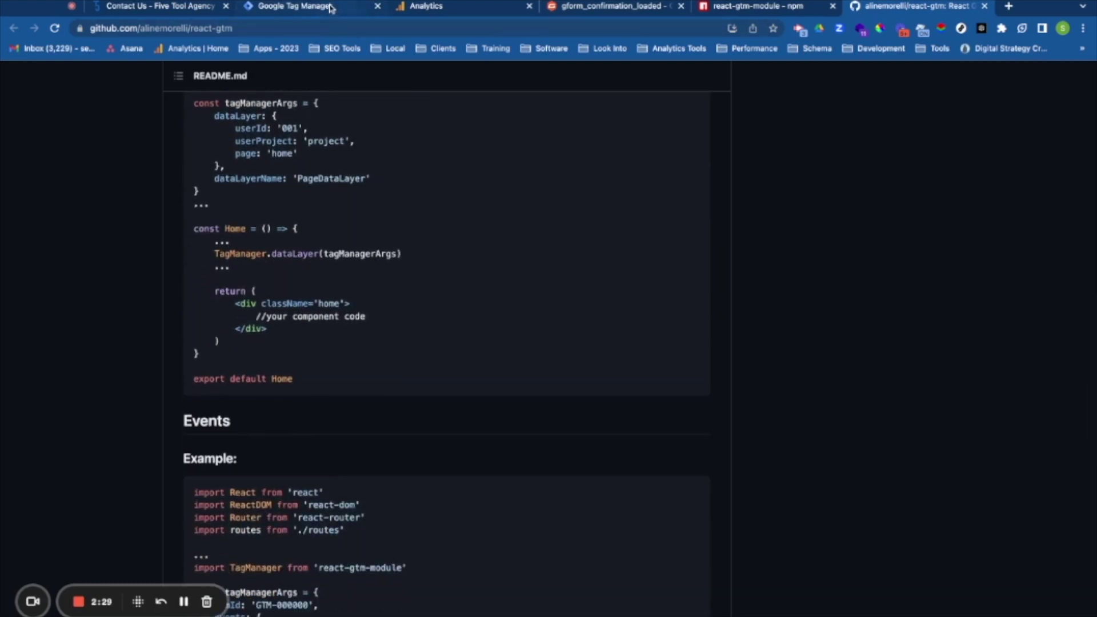
click(333, 7)
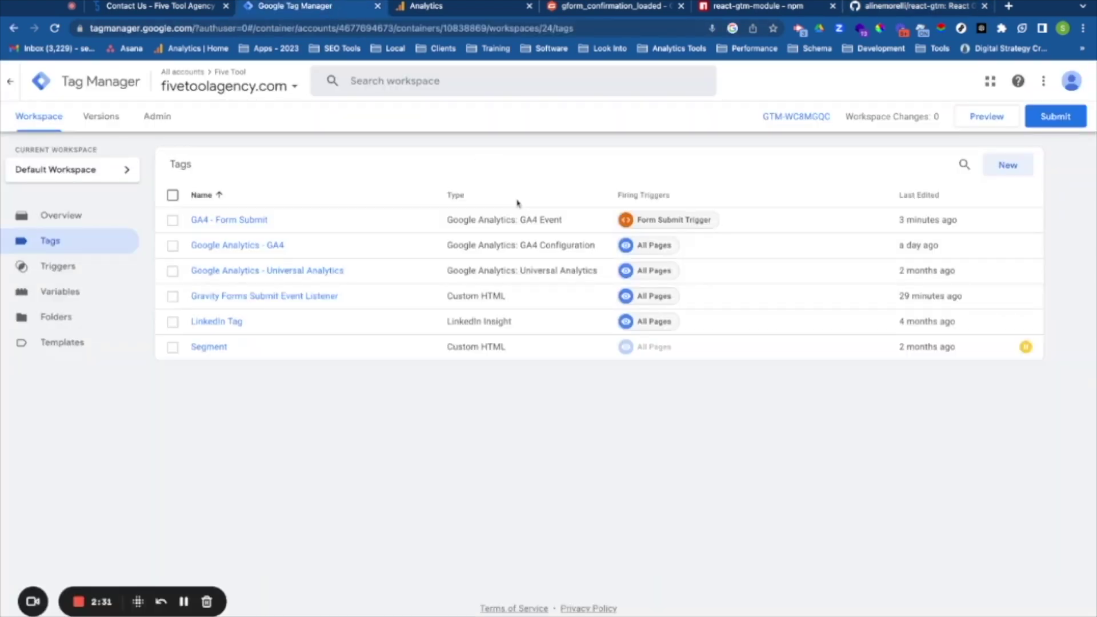